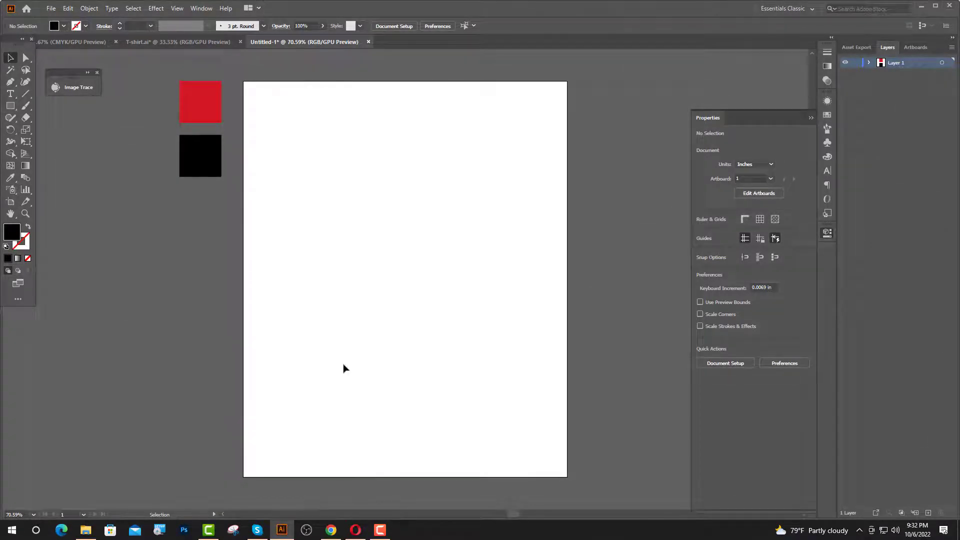
# Step: Draw a black rectangle covering the entire 9 × 11 in artboard and lock it as the background
pyautogui.click(10, 107)
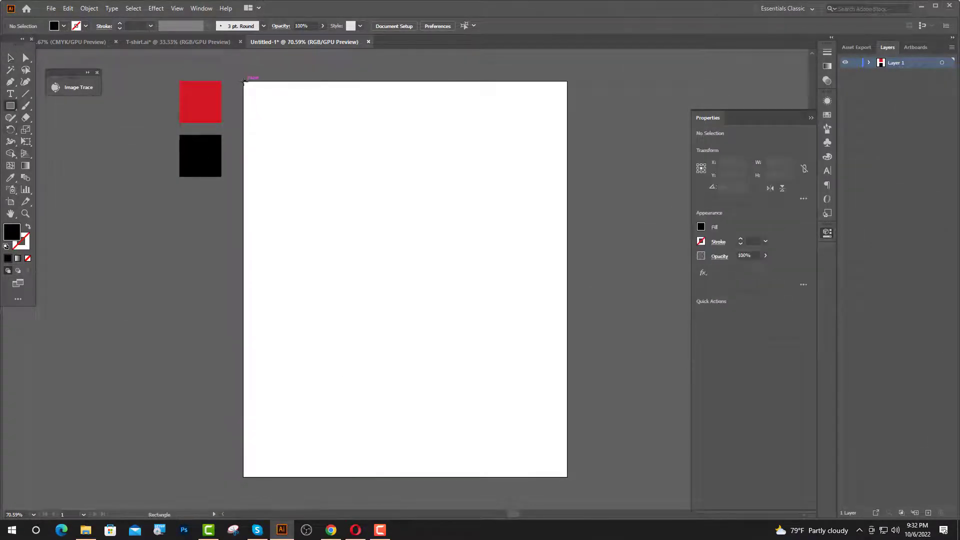
pyautogui.moveTo(243, 81); pyautogui.dragTo(567, 476)
pyautogui.press('v')
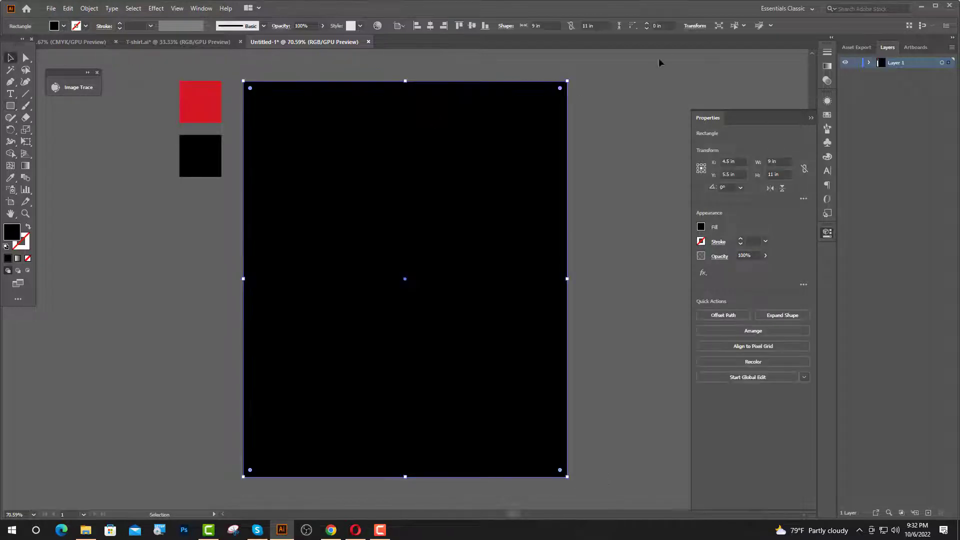
pyautogui.hotkey('ctrl', '2')
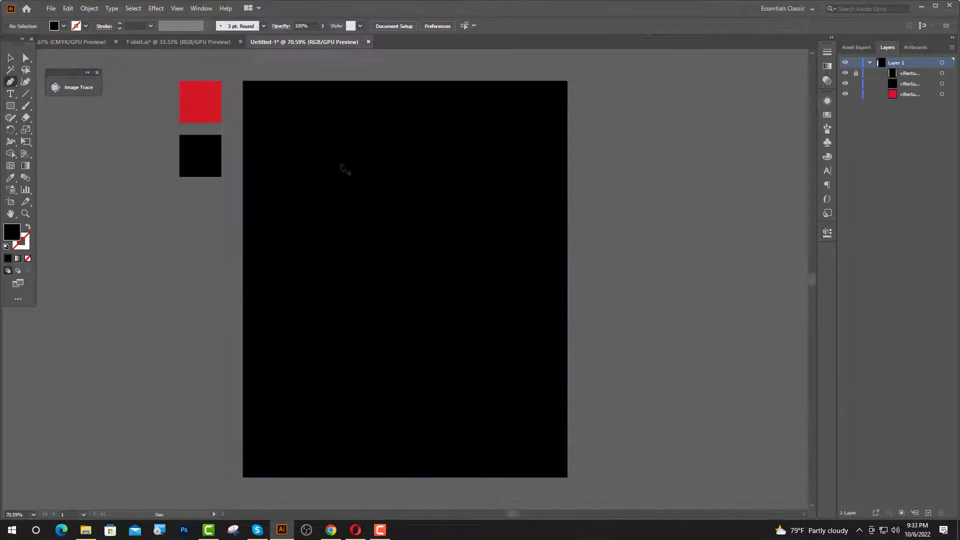
# Step: Draw a short white horizontal stroke line near the top of the poster
pyautogui.click(292, 120)
pyautogui.click(385, 120)
pyautogui.press('v')
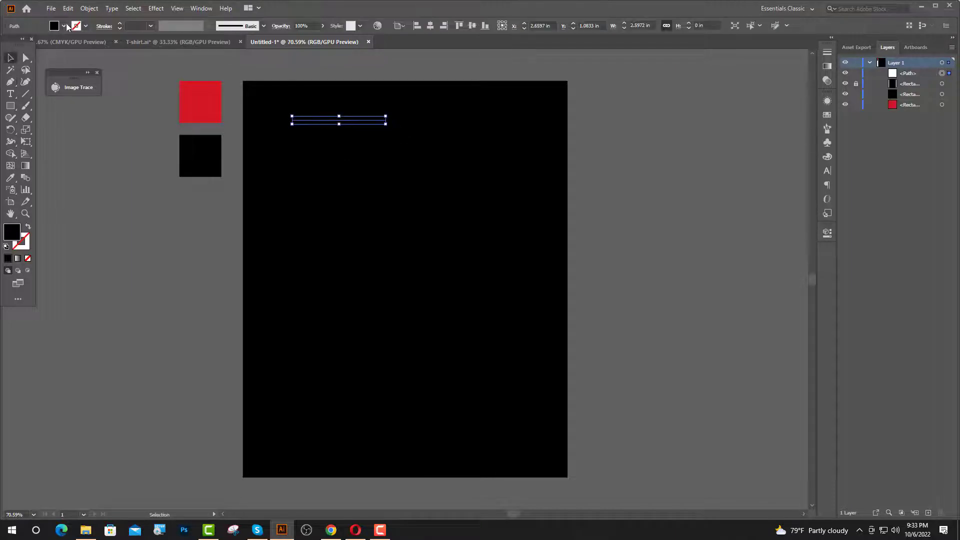
pyautogui.click(64, 26)
pyautogui.click(20, 43)
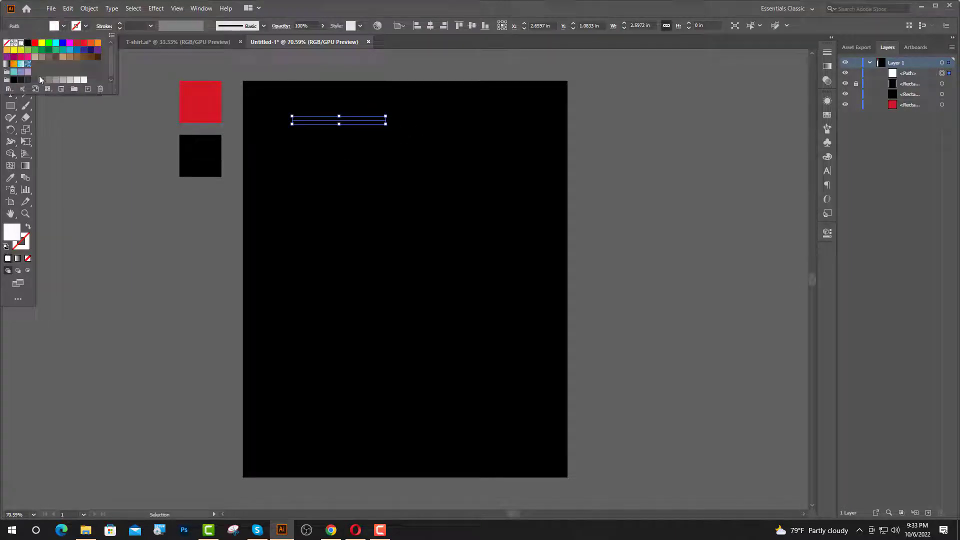
pyautogui.click(29, 228)
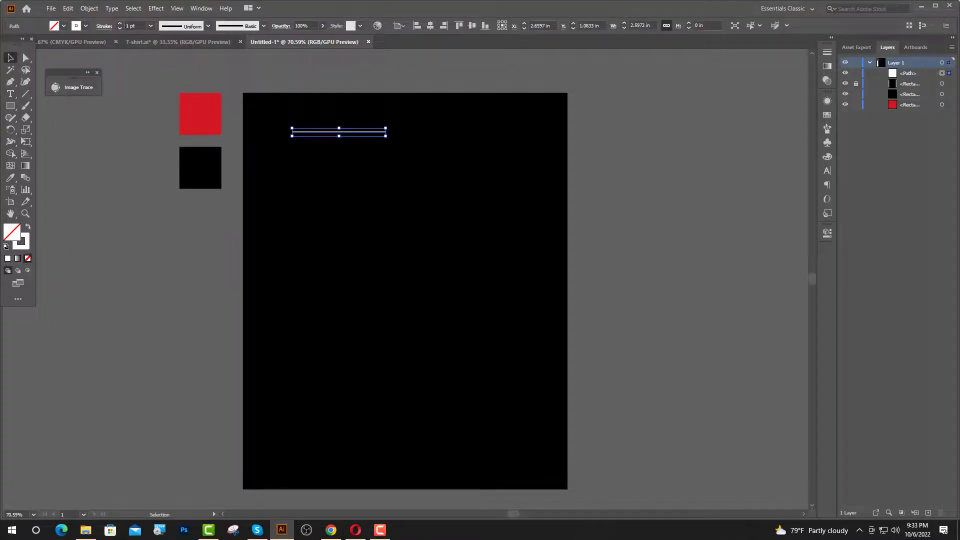
pyautogui.hotkey('ctrl', '1')
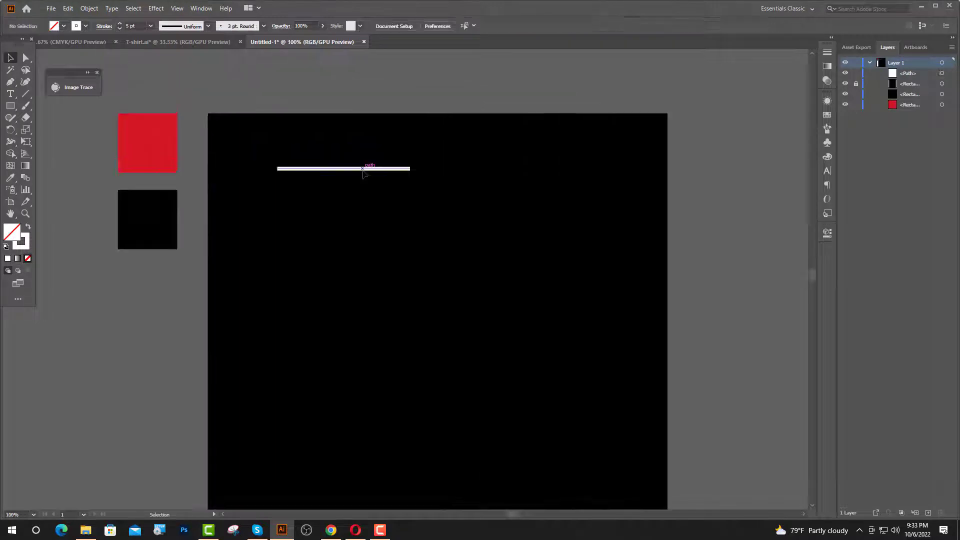
pyautogui.moveTo(409, 169); pyautogui.dragTo(394, 169)
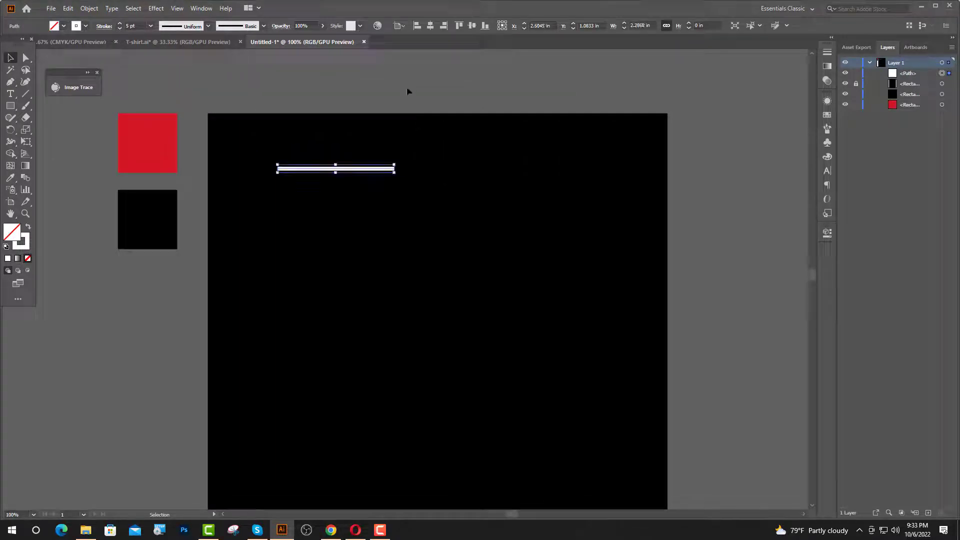
pyautogui.click(406, 86)
# Step: Add a small white-filled circle right of the line and copy the line to the circles' right
pyautogui.rightClick(10, 106)
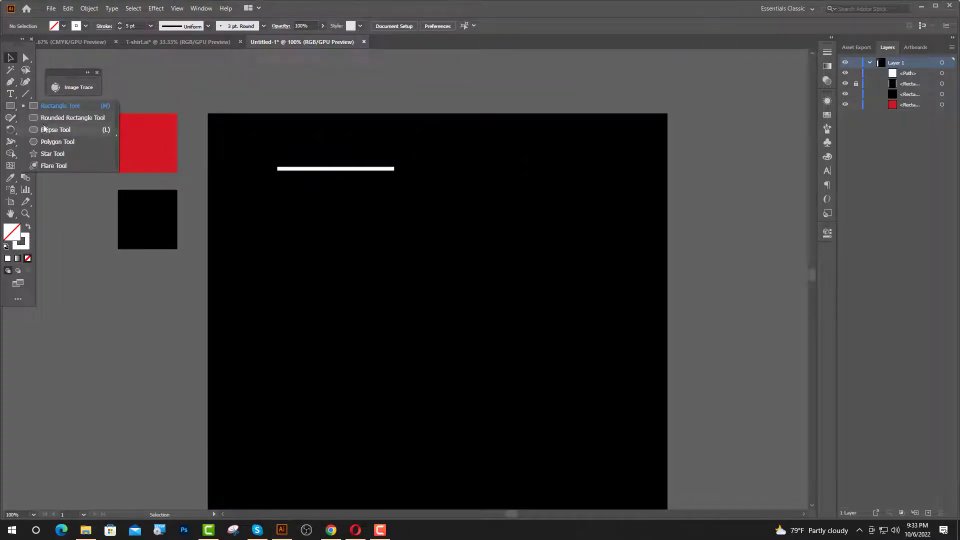
pyautogui.click(43, 129)
pyautogui.moveTo(408, 169)
pyautogui.mouseDown()
pyautogui.moveTo(418, 177)
pyautogui.moveTo(472, 177)
pyautogui.mouseUp()
pyautogui.click(28, 227)
pyautogui.scroll(1, 413, 160)
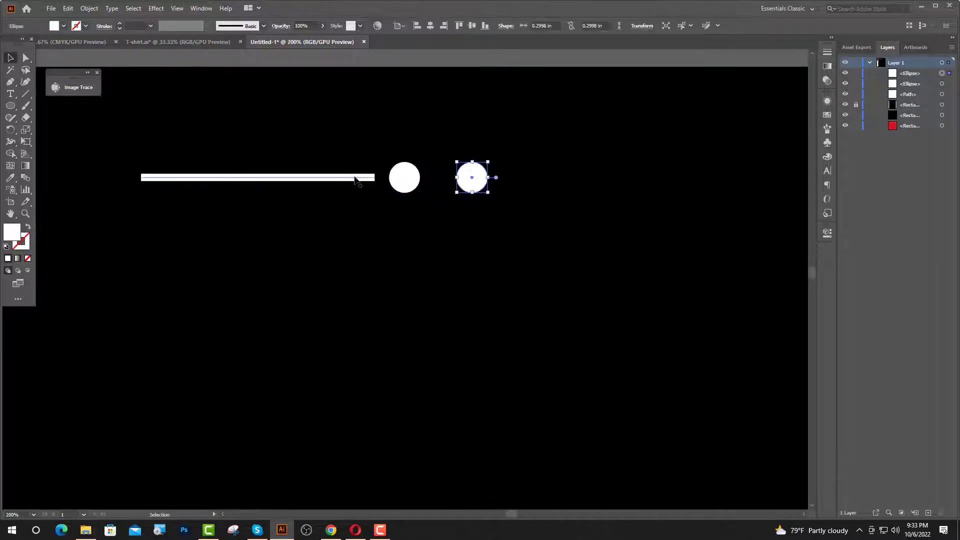
pyautogui.moveTo(356, 180); pyautogui.dragTo(746, 178)
pyautogui.click(739, 229)
pyautogui.hotkey('ctrl', '-')
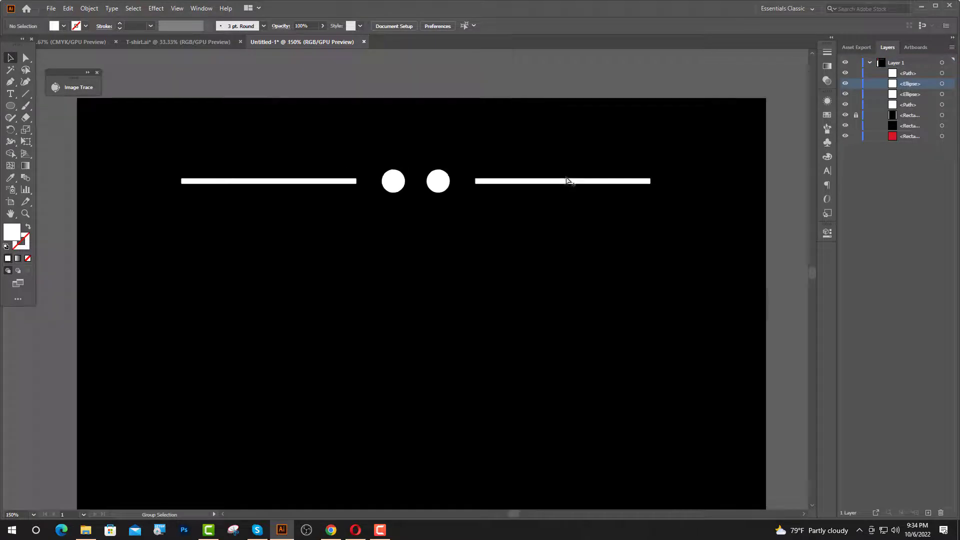
# Step: Create a text object set to 120 pt, white fill, Poppins Bold
pyautogui.press('t')
pyautogui.click(208, 262)
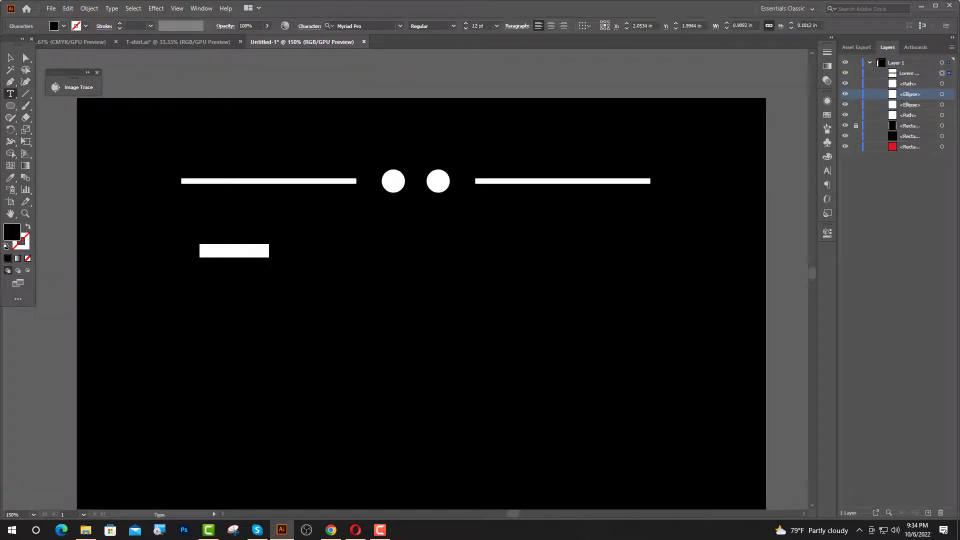
pyautogui.write('120')
pyautogui.press('Return')
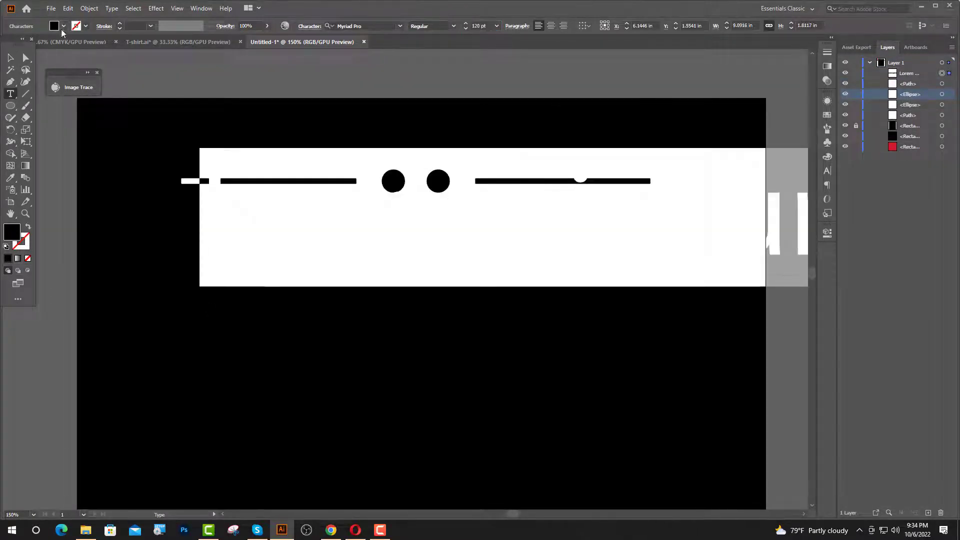
pyautogui.click(63, 26)
pyautogui.click(21, 44)
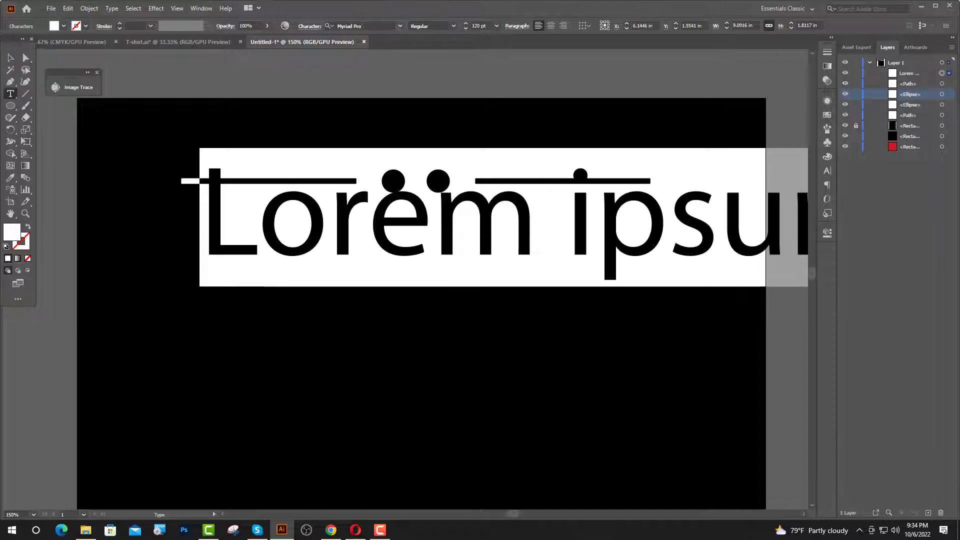
pyautogui.click(390, 24)
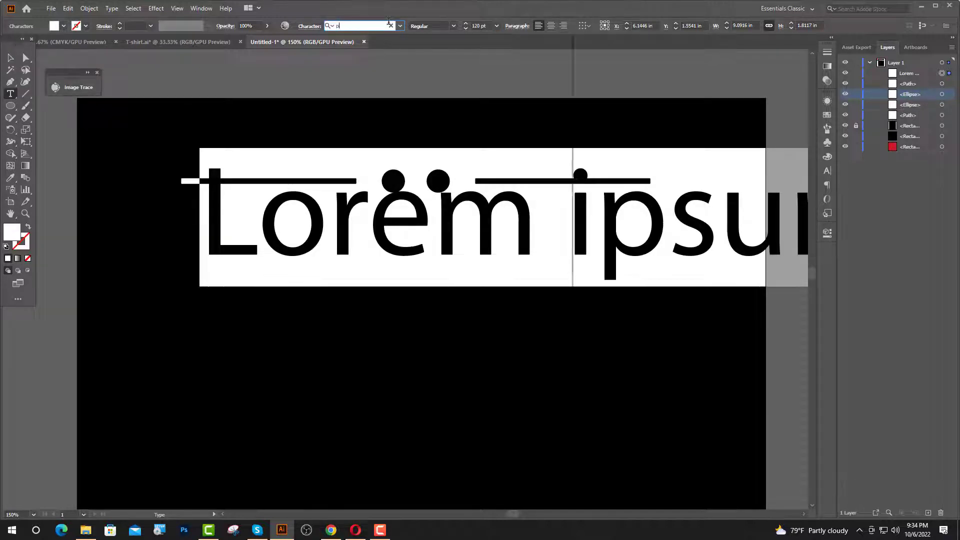
pyautogui.write('po')
pyautogui.click(372, 262)
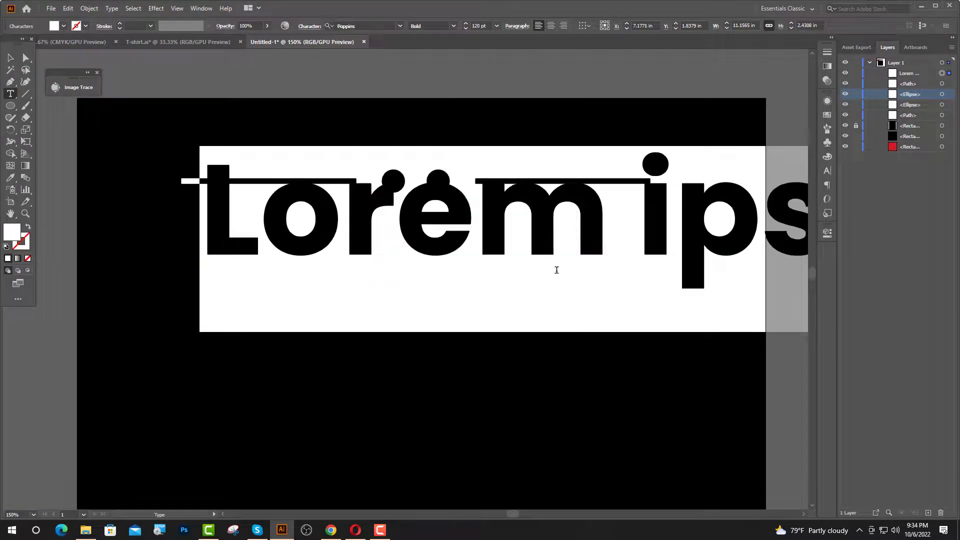
# Step: Type FOLLOW and move it down below the line-and-dot ornament
pyautogui.write('FO')
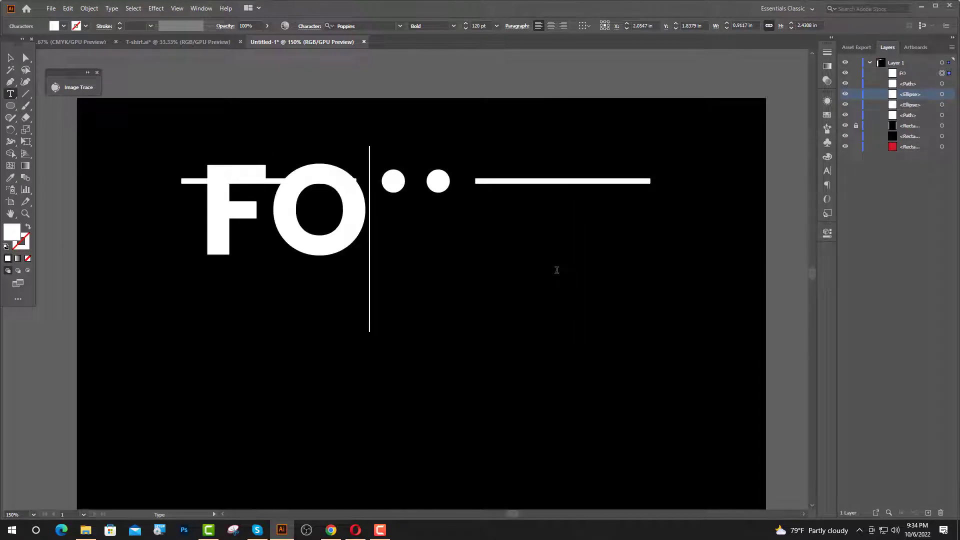
pyautogui.write('LLOW')
pyautogui.press('Escape')
pyautogui.moveTo(421, 249); pyautogui.dragTo(388, 316)
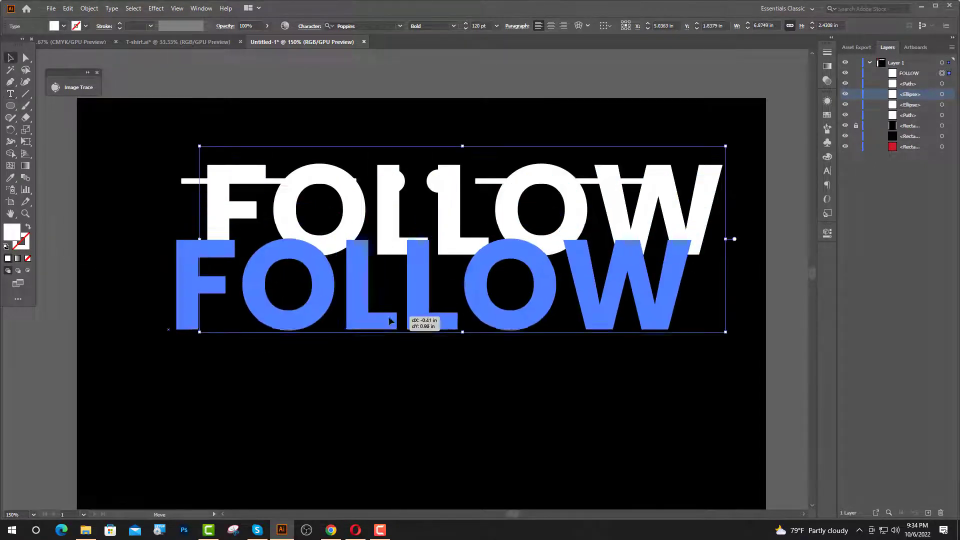
pyautogui.rightClick(422, 275)
# Step: Outline FOLLOW, expand both white lines and group them with the dots
pyautogui.click(462, 343)
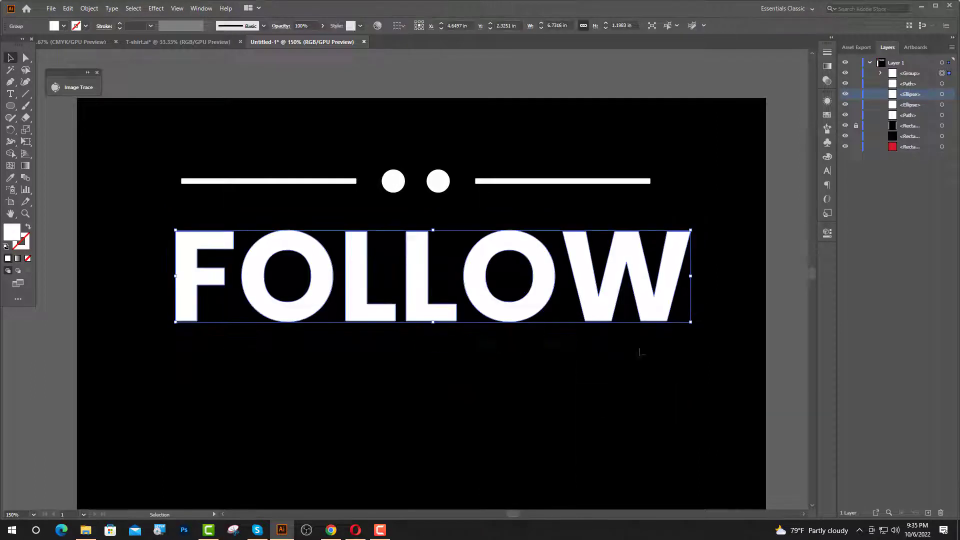
pyautogui.click(232, 182)
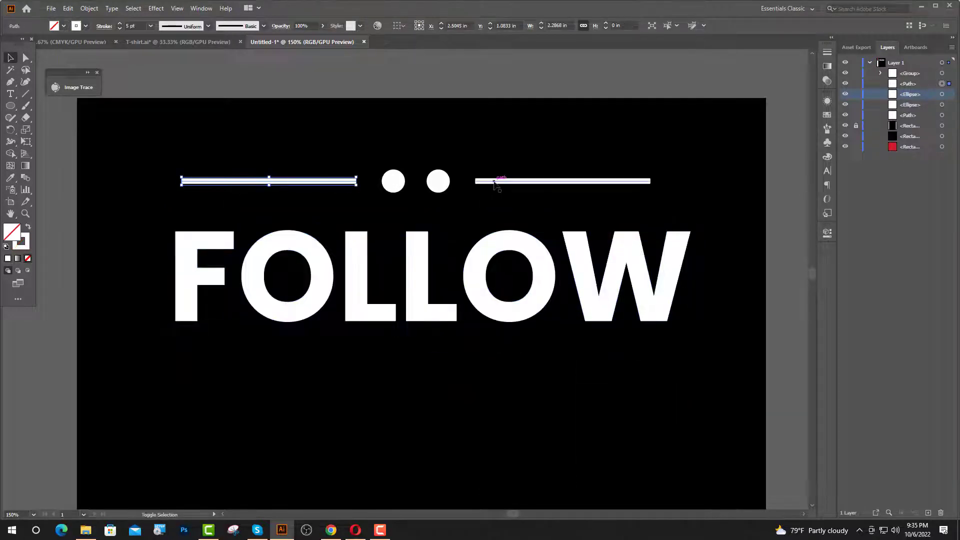
pyautogui.keyDown('shift'); pyautogui.click(497, 181); pyautogui.keyUp('shift')
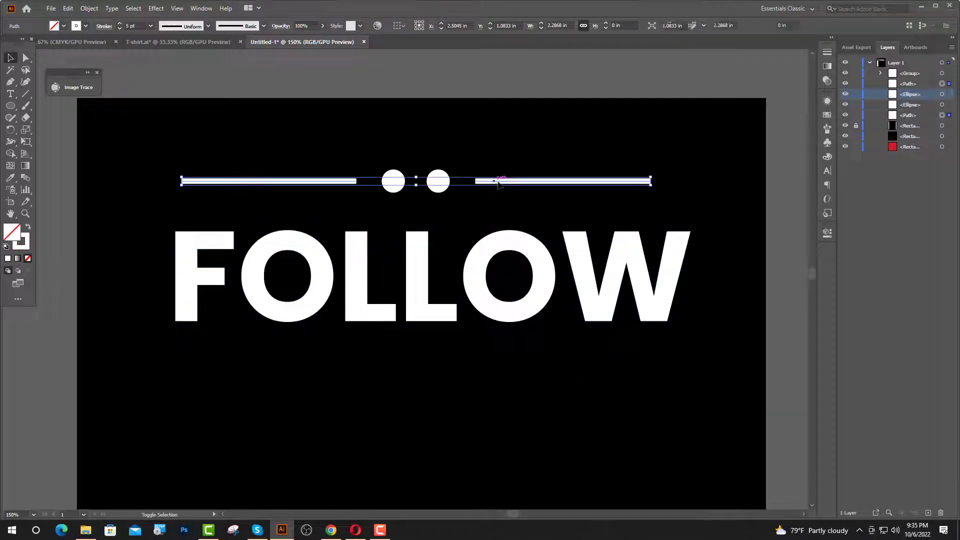
pyautogui.click(89, 8)
pyautogui.click(114, 127)
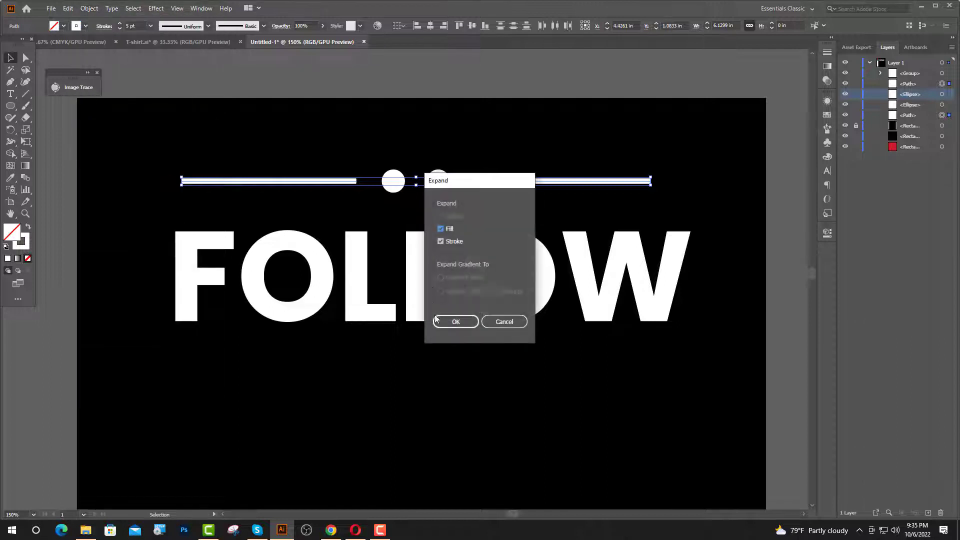
pyautogui.click(451, 324)
pyautogui.hotkey('ctrl', 'g')
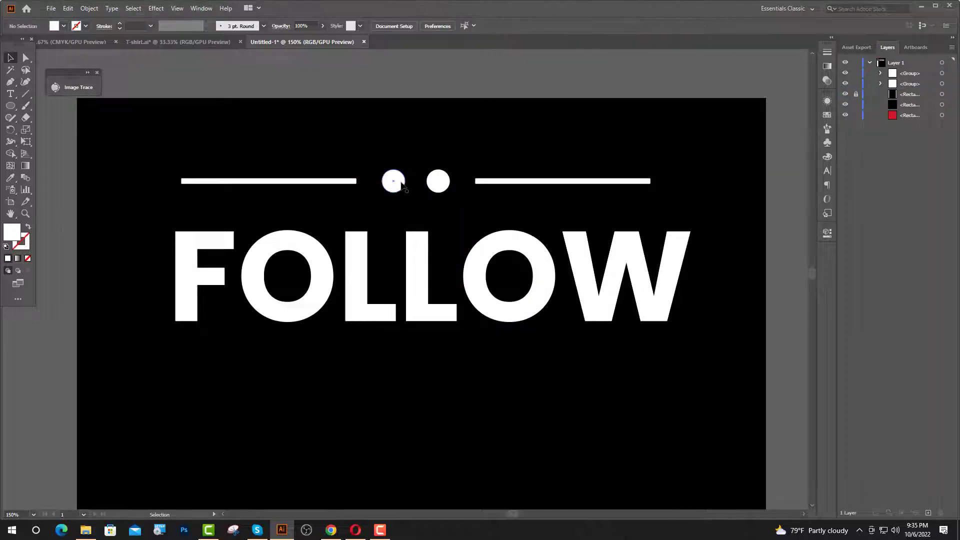
# Step: Left-align FOLLOW to the ornament, narrow it to the ornament's width and nudge it up
pyautogui.keyDown('shift'); pyautogui.click(200, 244); pyautogui.keyUp('shift')
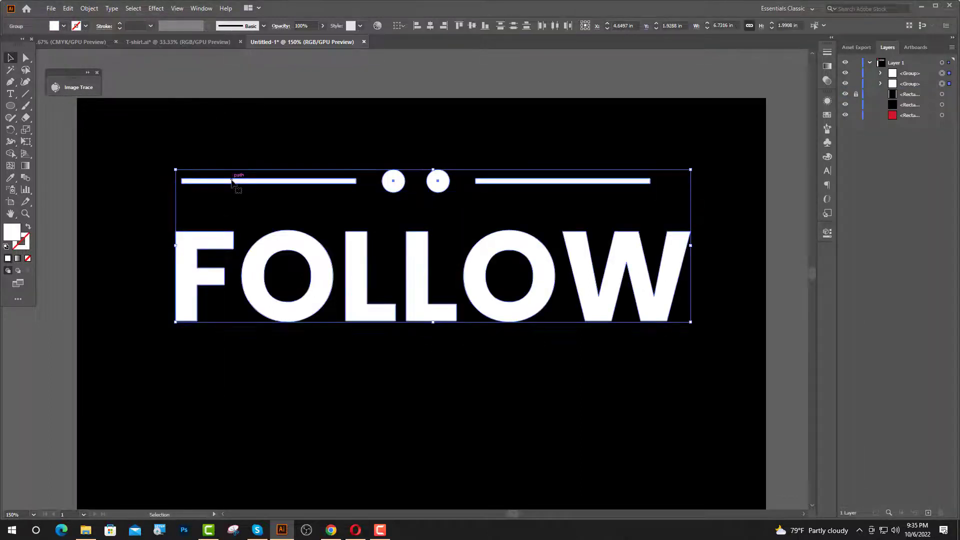
pyautogui.click(231, 181)
pyautogui.click(419, 28)
pyautogui.click(634, 316)
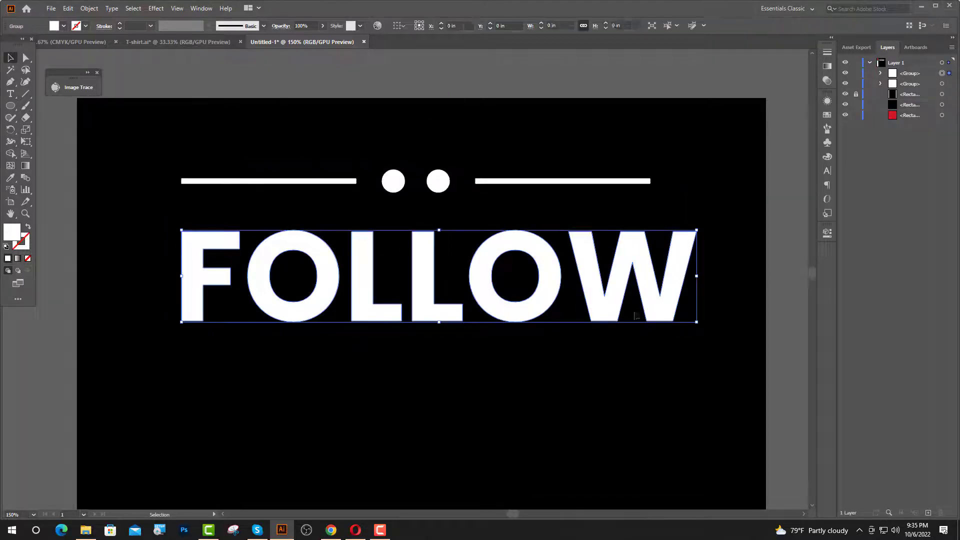
pyautogui.moveTo(696, 275); pyautogui.dragTo(651, 285)
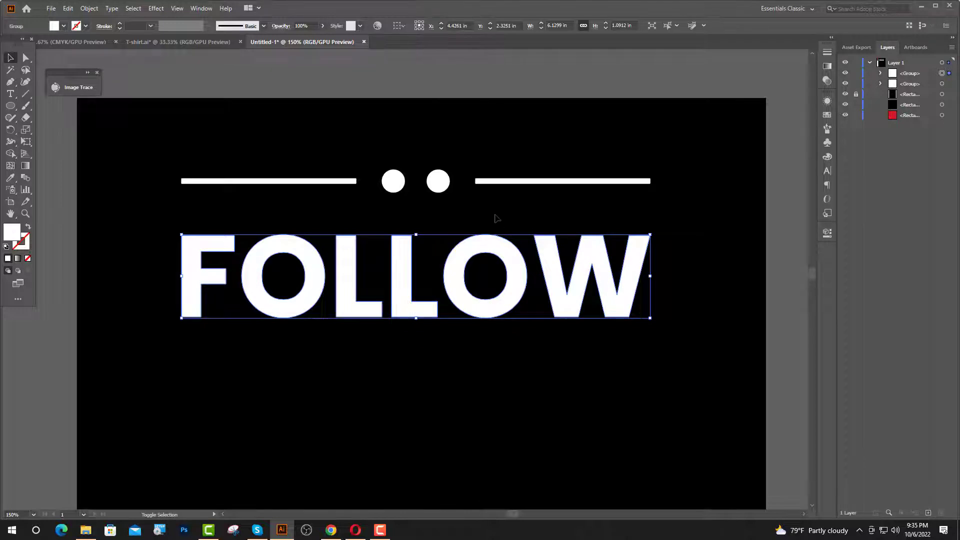
pyautogui.press('Up')
pyautogui.press('Up')
pyautogui.press('Up')
pyautogui.press('Up')
pyautogui.press('Up')
pyautogui.press('Up')
# Step: Draw a small red bar below FOLLOW and stretch it wider
pyautogui.hotkey('ctrl', '1')
pyautogui.hotkey('ctrl', 'shift', 'a')
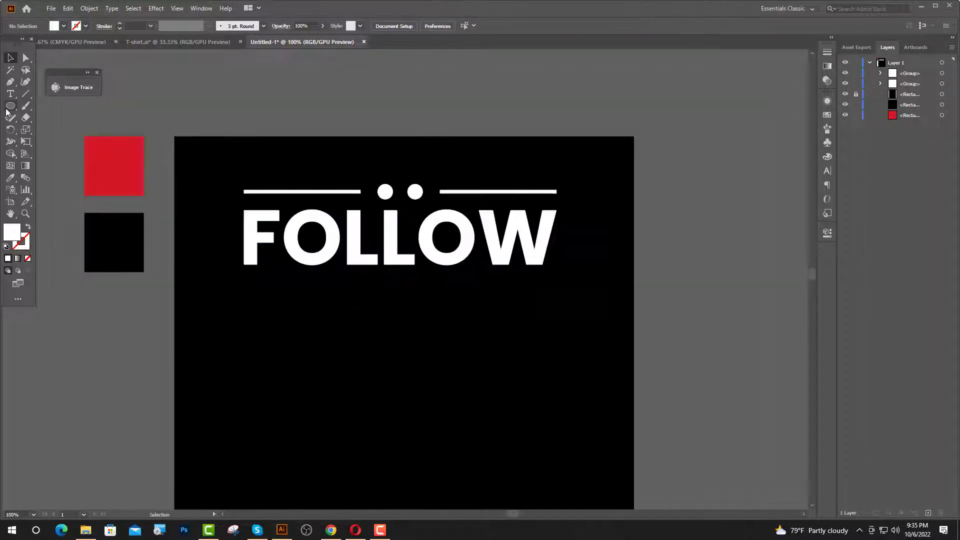
pyautogui.moveTo(10, 105); pyautogui.dragTo(58, 111)
pyautogui.moveTo(243, 295); pyautogui.dragTo(278, 301)
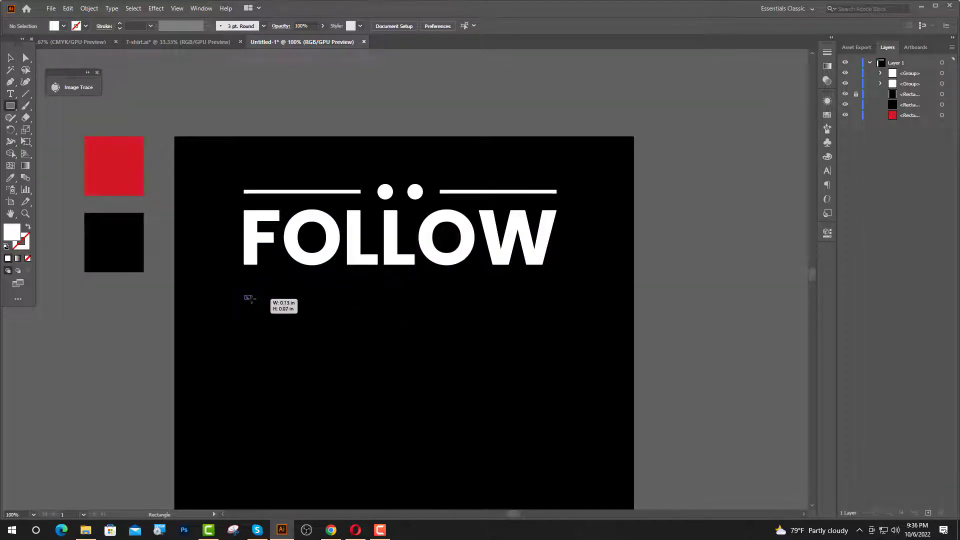
pyautogui.click(11, 177)
pyautogui.click(114, 165)
pyautogui.hotkey('ctrl', '=')
pyautogui.click(380, 272)
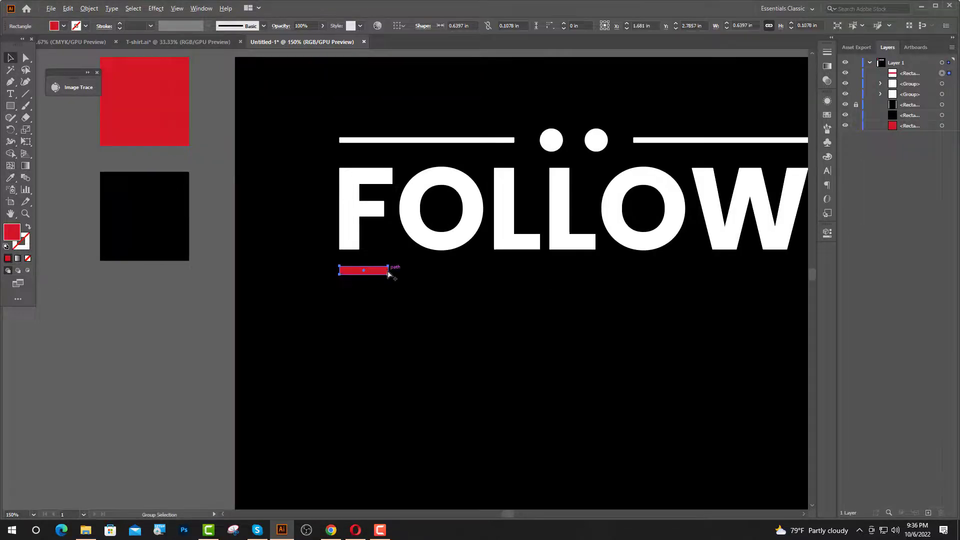
pyautogui.keyDown('alt'); pyautogui.scroll(3, 389, 274); pyautogui.keyUp('alt')
pyautogui.moveTo(390, 272); pyautogui.dragTo(466, 273)
pyautogui.hotkey('ctrl', '0')
pyautogui.click(285, 360)
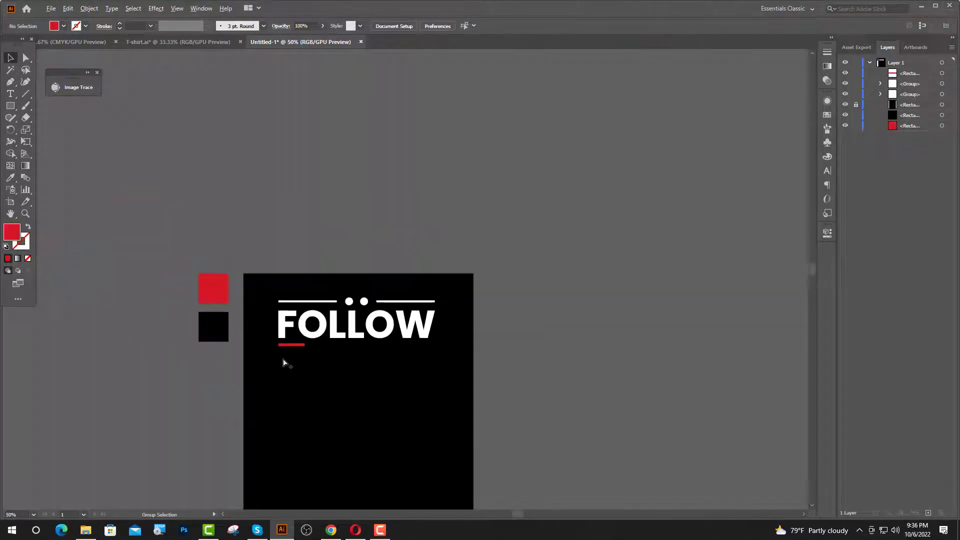
# Step: Duplicate the red bar twice to its right, making three bars
pyautogui.scroll(3, 300, 337)
pyautogui.moveTo(270, 384); pyautogui.dragTo(442, 384)
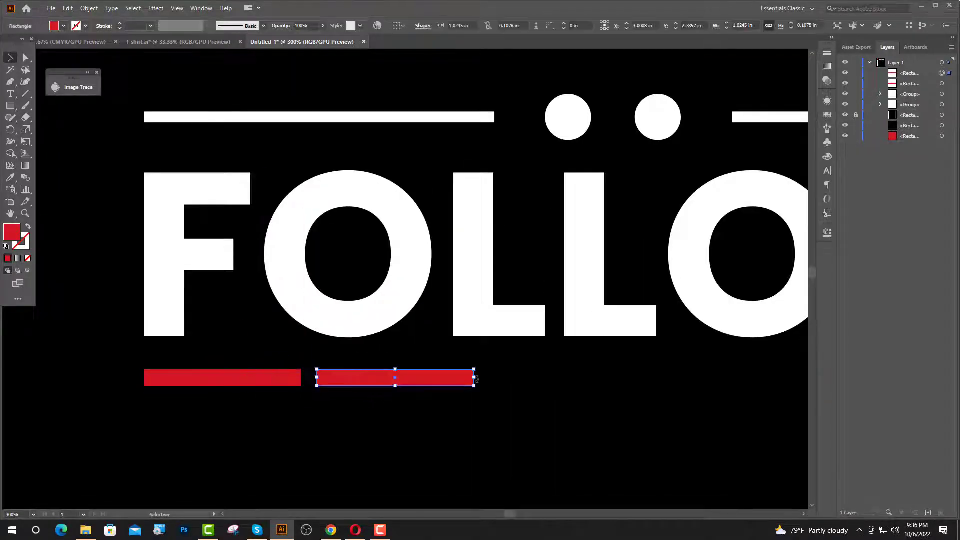
pyautogui.hotkey('ctrl', '1')
pyautogui.click(572, 326)
pyautogui.scroll(-3, 281, 364)
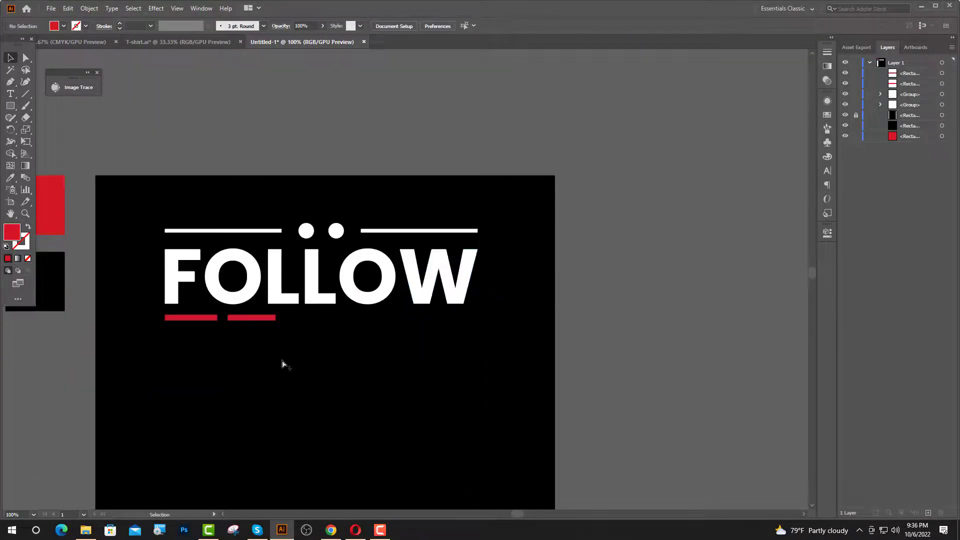
pyautogui.keyDown('alt'); pyautogui.scroll(1, 250, 322); pyautogui.keyUp('alt')
pyautogui.moveTo(185, 322); pyautogui.dragTo(361, 321)
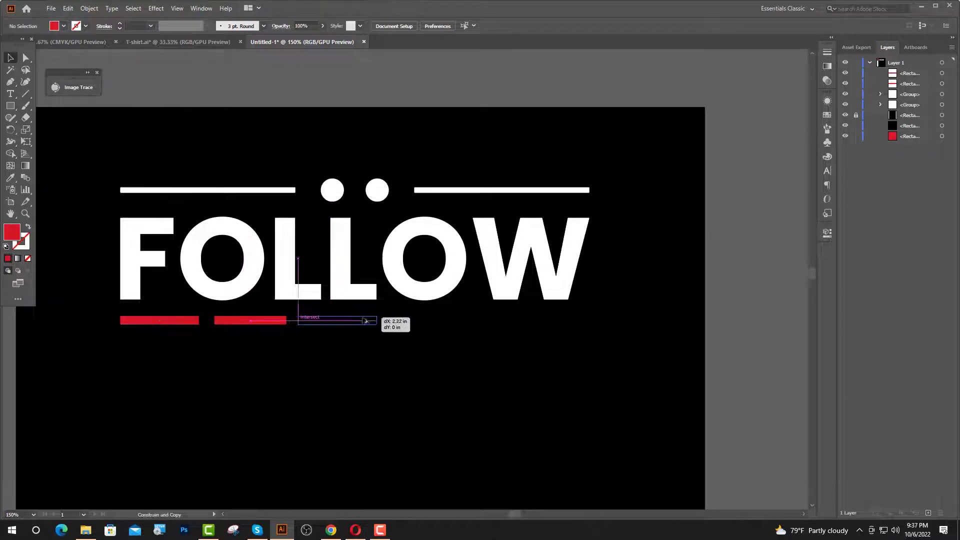
pyautogui.scroll(4, 292, 325)
pyautogui.hotkey('ctrl', '0')
# Step: Shorten the middle bar and move the right bar up against it
pyautogui.click(286, 333)
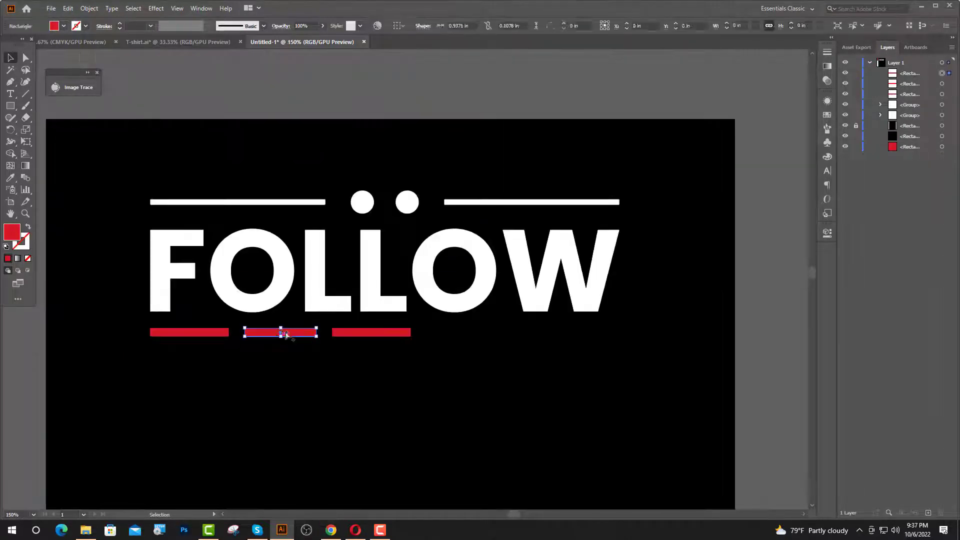
pyautogui.keyDown('alt'); pyautogui.scroll(5, 288, 336); pyautogui.keyUp('alt')
pyautogui.moveTo(398, 331); pyautogui.dragTo(375, 331)
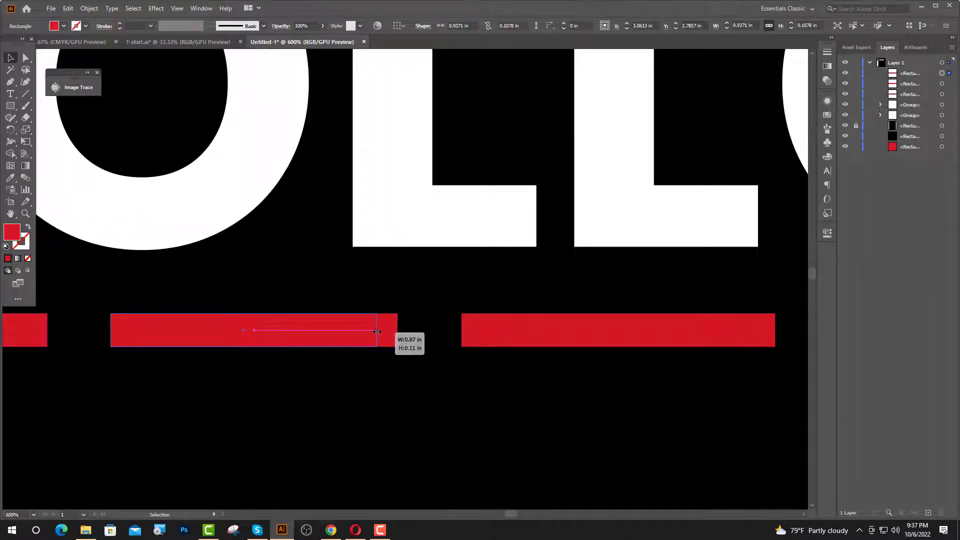
pyautogui.moveTo(505, 342); pyautogui.dragTo(422, 346)
pyautogui.keyDown('alt'); pyautogui.scroll(4, 380, 334); pyautogui.keyUp('alt')
pyautogui.keyDown('alt'); pyautogui.scroll(1, 380, 334); pyautogui.keyUp('alt')
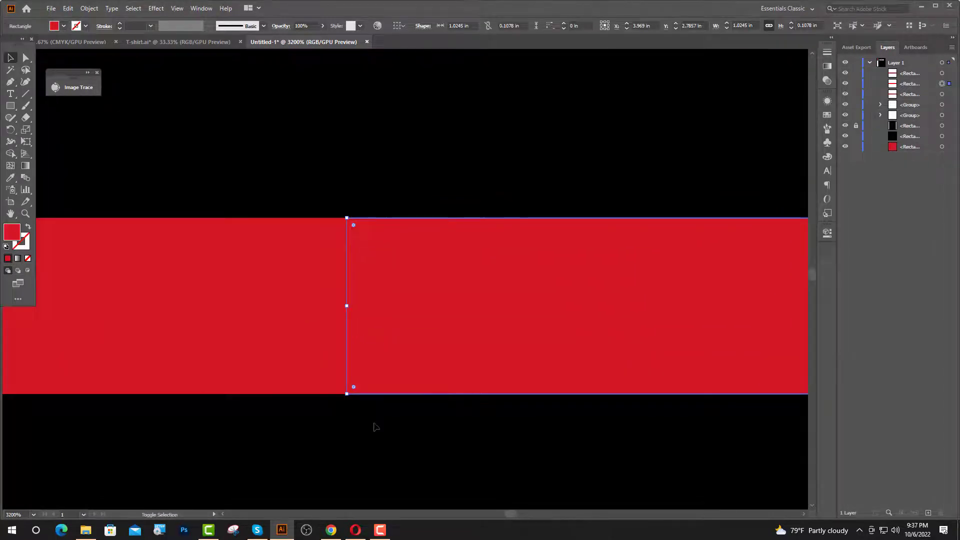
pyautogui.press('Right')
pyautogui.press('Right')
pyautogui.press('Right')
pyautogui.keyDown('alt'); pyautogui.scroll(-5, 340, 429); pyautogui.keyUp('alt')
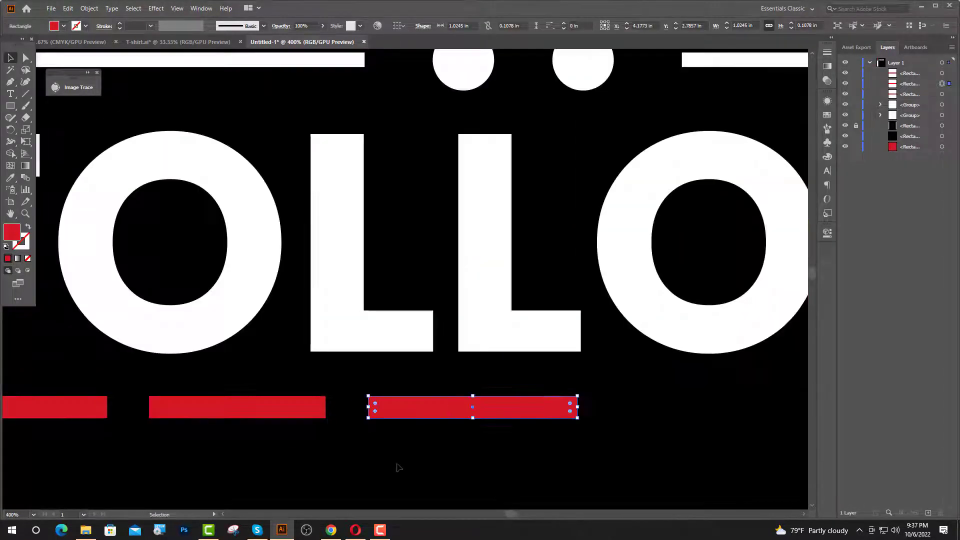
# Step: Eyedrop white onto the middle bar and stretch the right red bar to end under W
pyautogui.click(230, 407)
pyautogui.click(10, 178)
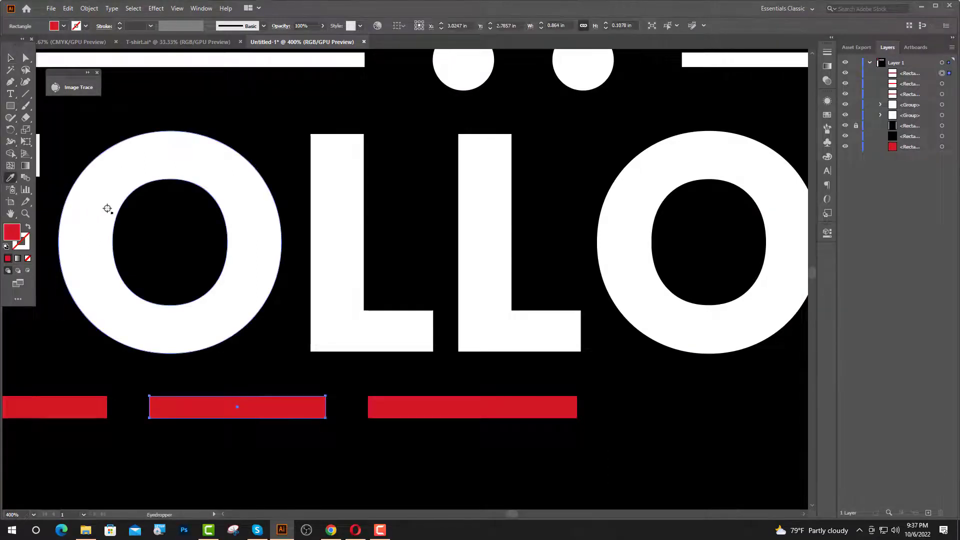
pyautogui.click(106, 208)
pyautogui.keyDown('ctrl'); pyautogui.click(472, 407); pyautogui.keyUp('ctrl')
pyautogui.keyDown('alt'); pyautogui.scroll(-3, 480, 462); pyautogui.keyUp('alt')
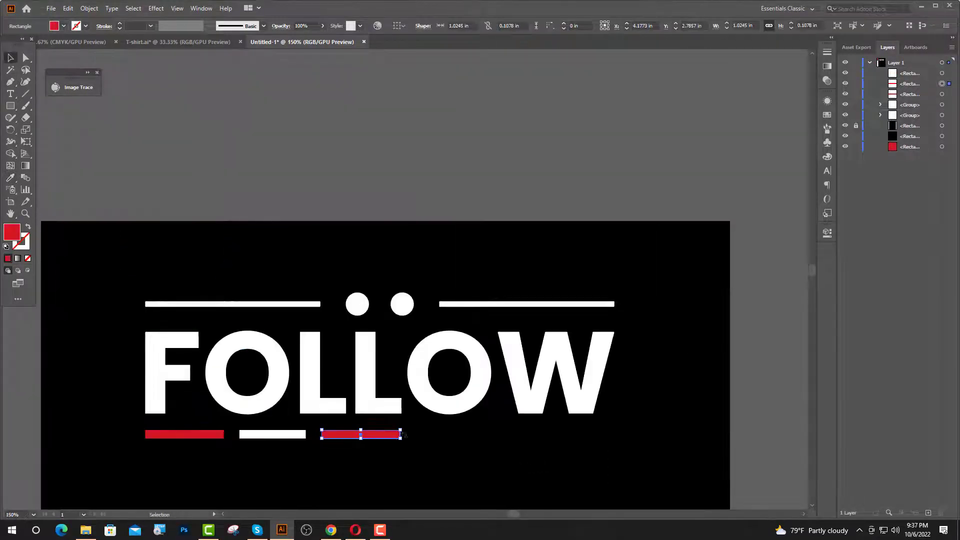
pyautogui.keyDown('alt'); pyautogui.scroll(2, 402, 435); pyautogui.keyUp('alt')
pyautogui.keyDown('alt'); pyautogui.scroll(-1, 402, 435); pyautogui.keyUp('alt')
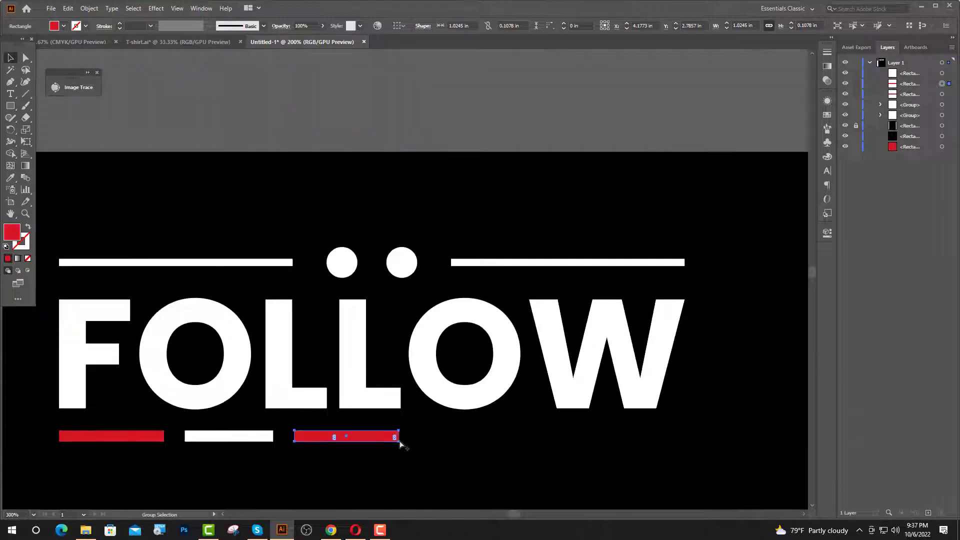
pyautogui.keyDown('alt'); pyautogui.scroll(1, 649, 441); pyautogui.keyUp('alt')
pyautogui.press('v')
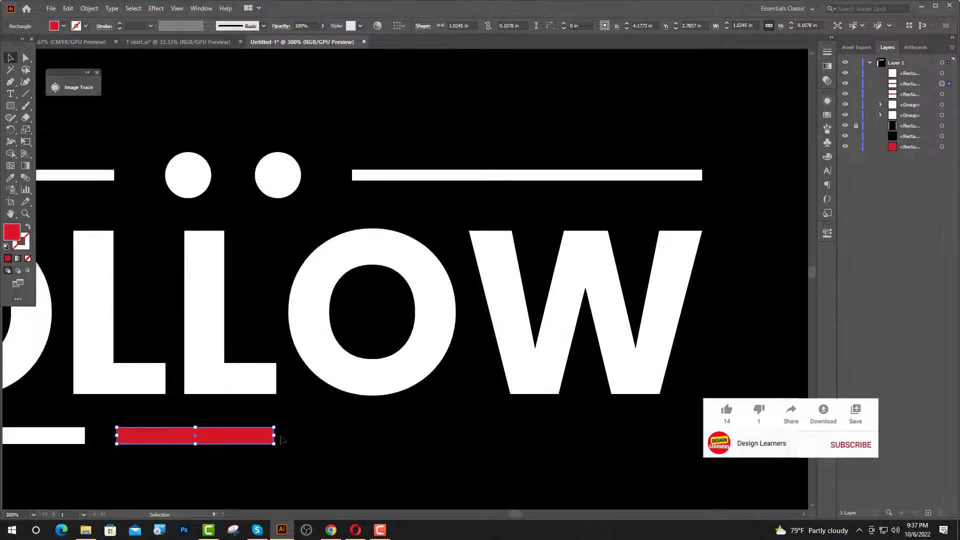
pyautogui.moveTo(273, 436); pyautogui.dragTo(702, 434)
# Step: Group the three bars and move the group down slightly under FOLLOW
pyautogui.click(290, 344)
pyautogui.keyDown('alt'); pyautogui.scroll(-2, 290, 345); pyautogui.keyUp('alt')
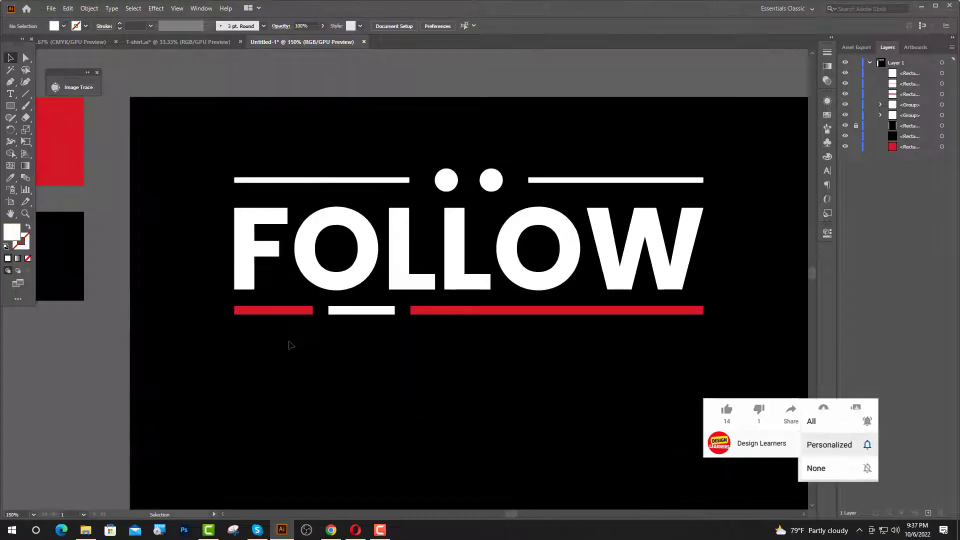
pyautogui.moveTo(419, 309); pyautogui.dragTo(439, 321)
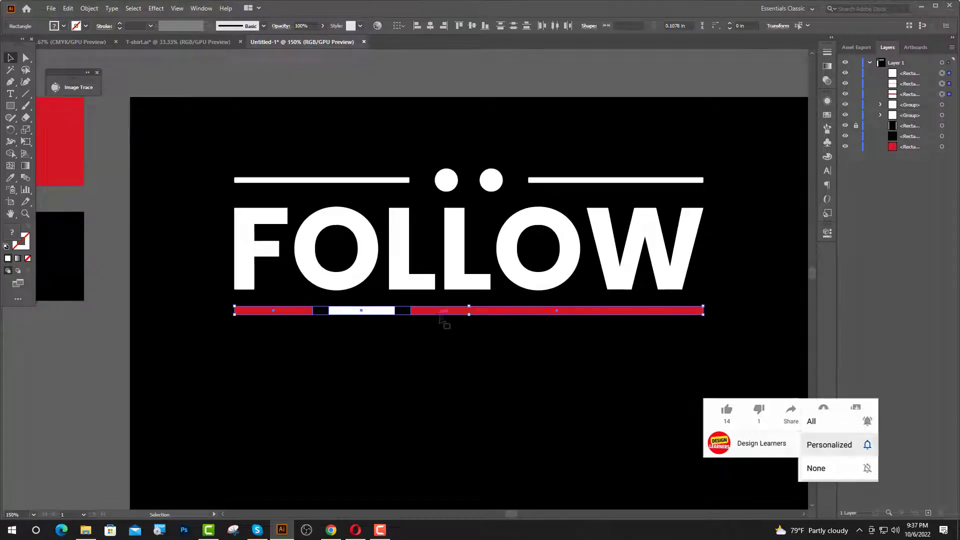
pyautogui.hotkey('ctrl', 'g')
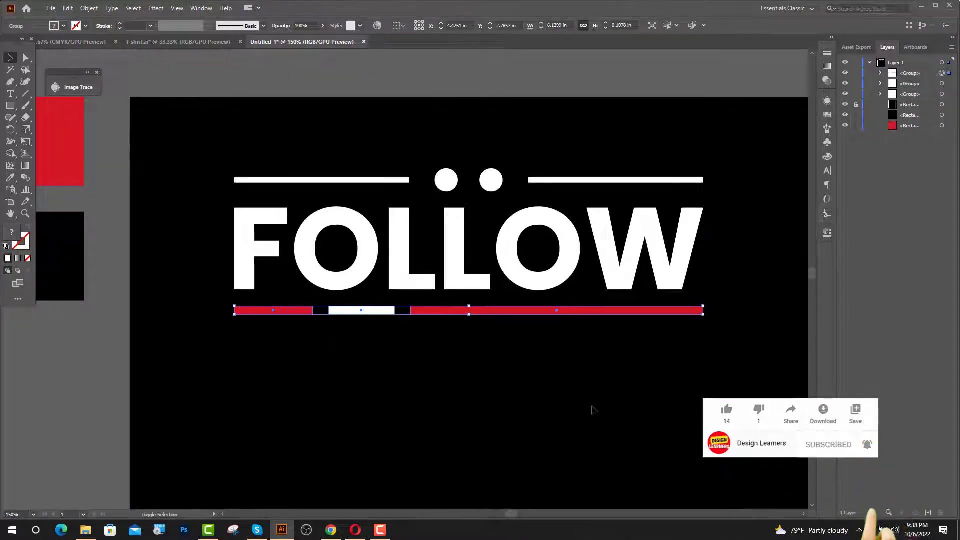
pyautogui.press('Down')
pyautogui.press('Down')
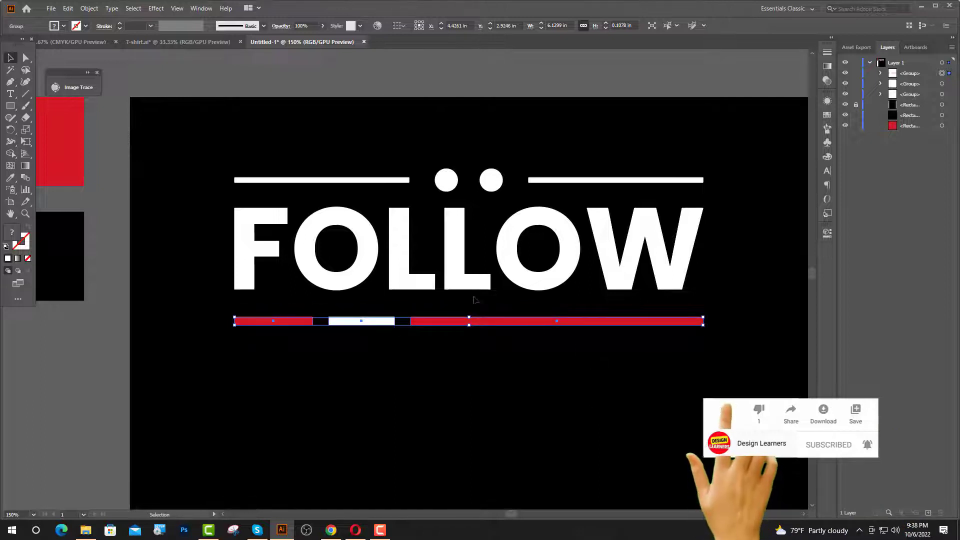
pyautogui.click(464, 277)
pyautogui.click(544, 309)
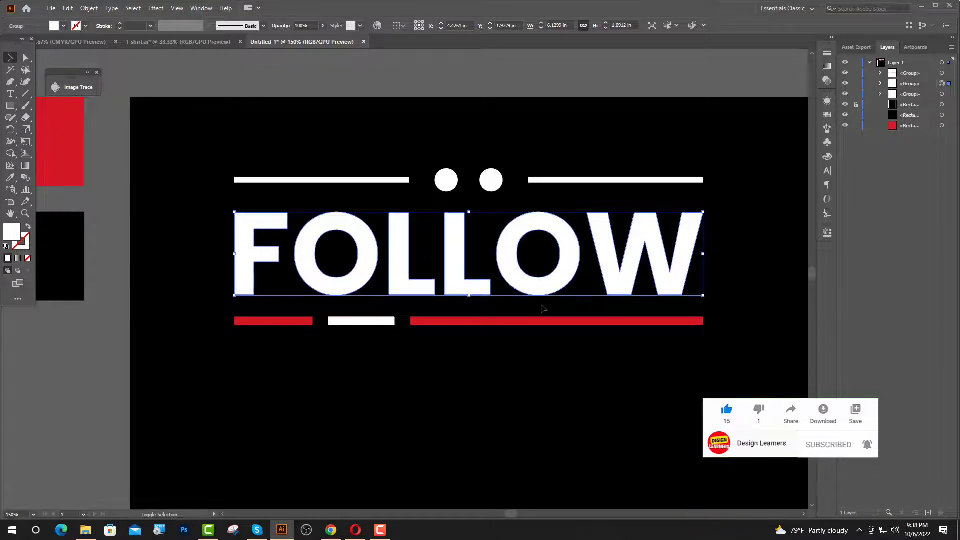
pyautogui.hotkey('ctrl', '-')
pyautogui.click(10, 95)
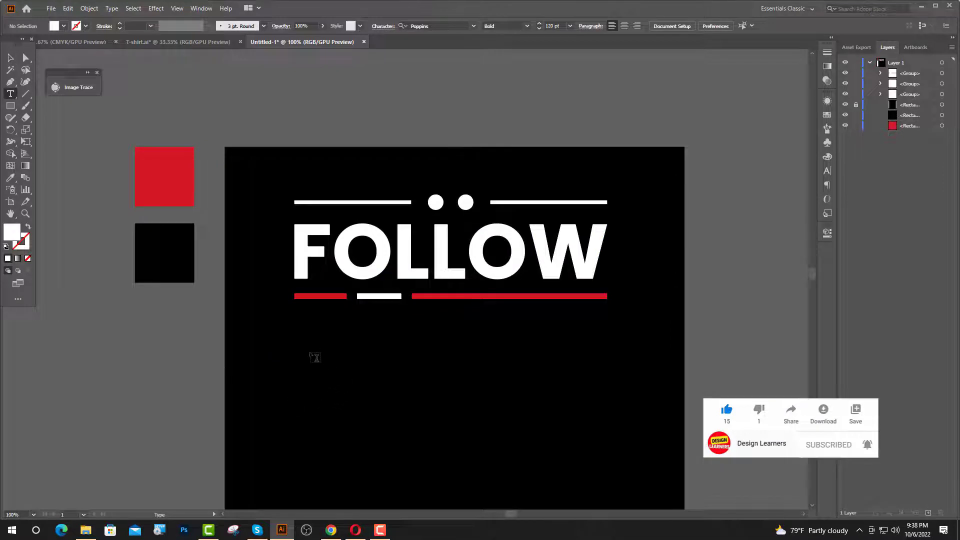
# Step: Add THE at 180 pt in Poppins Black and move it below the bars
pyautogui.click(316, 357)
pyautogui.click(480, 26)
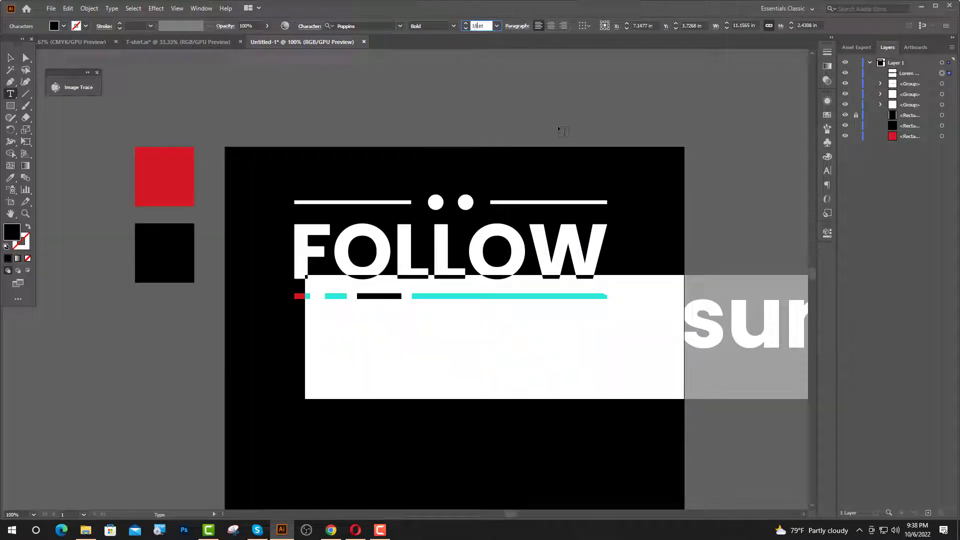
pyautogui.press('Return')
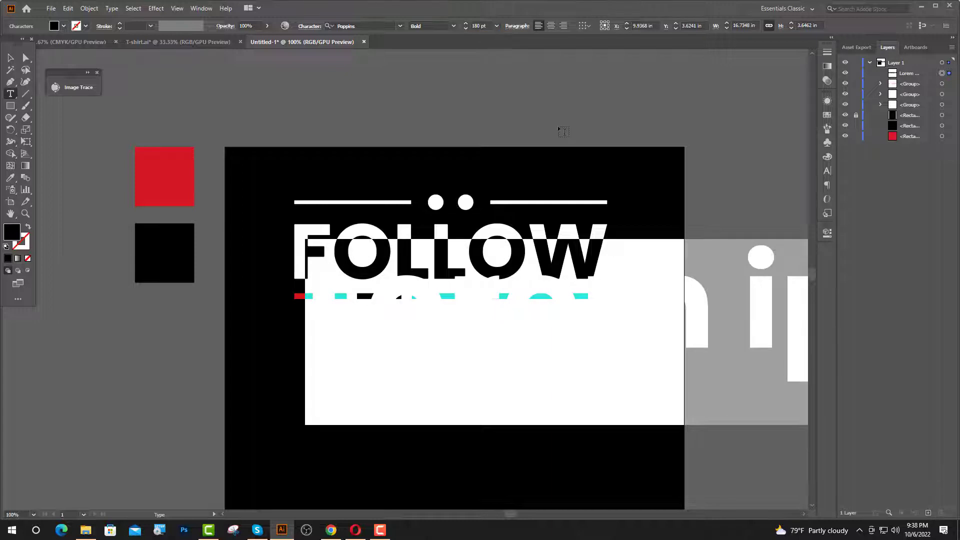
pyautogui.write('THE')
pyautogui.press('Escape')
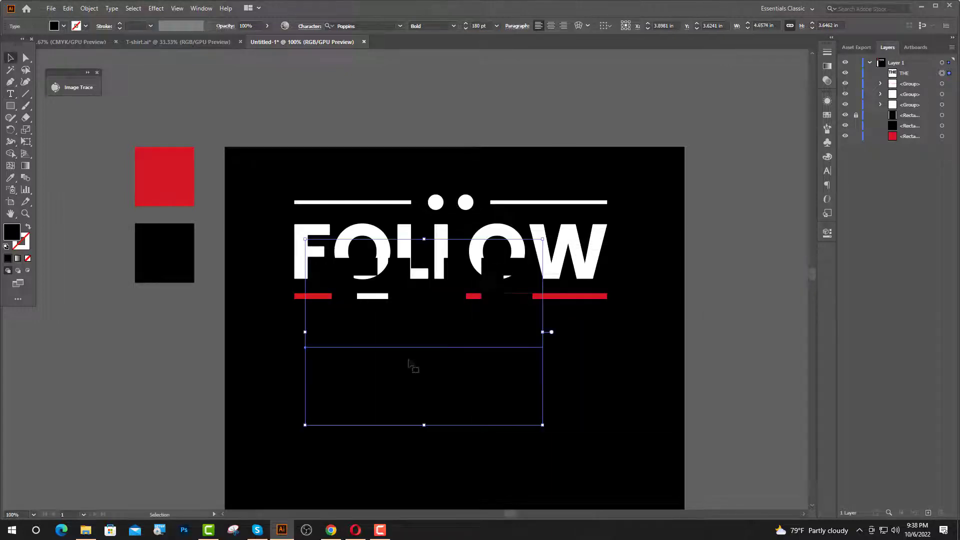
pyautogui.click(453, 26)
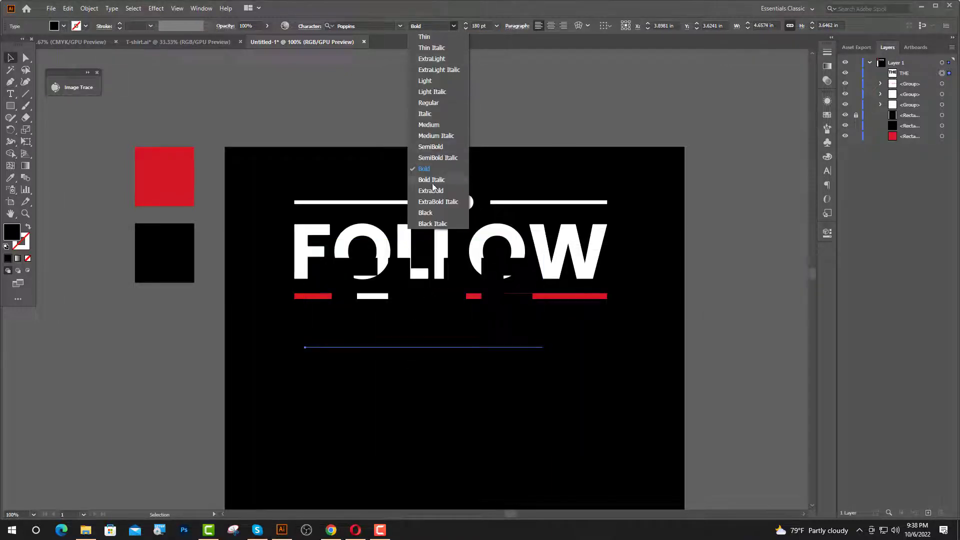
pyautogui.click(432, 215)
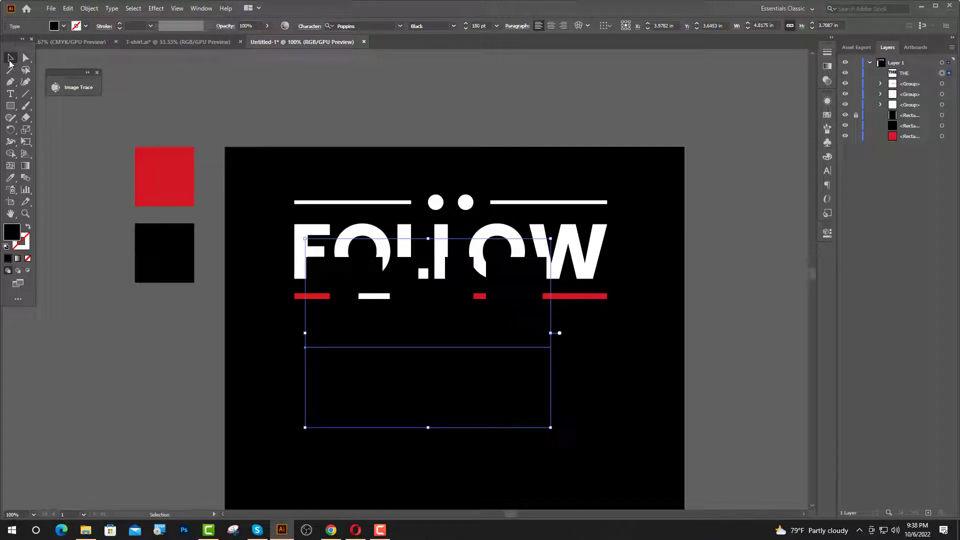
pyautogui.moveTo(415, 331); pyautogui.dragTo(422, 392)
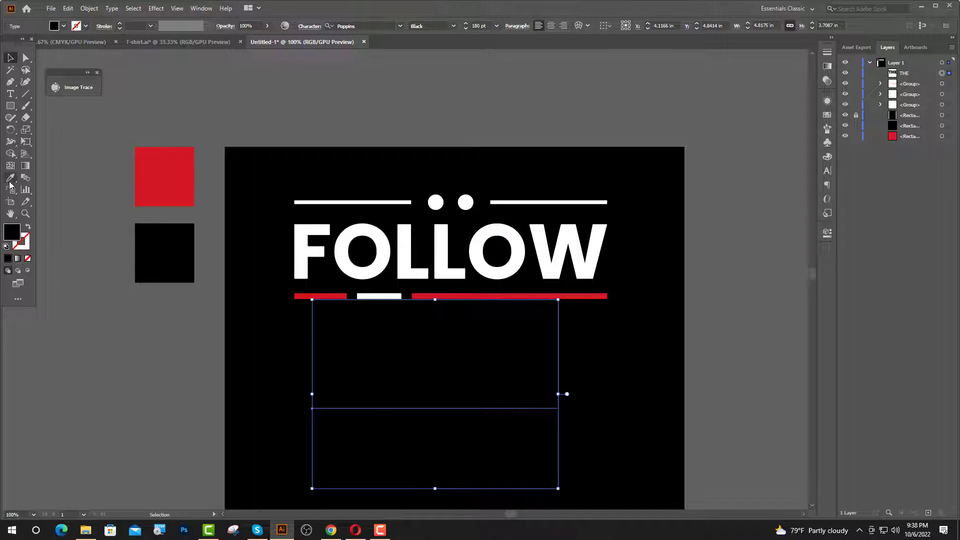
# Step: Fill THE white, convert it to outlines, and scale it to FOLLOW's width
pyautogui.click(63, 26)
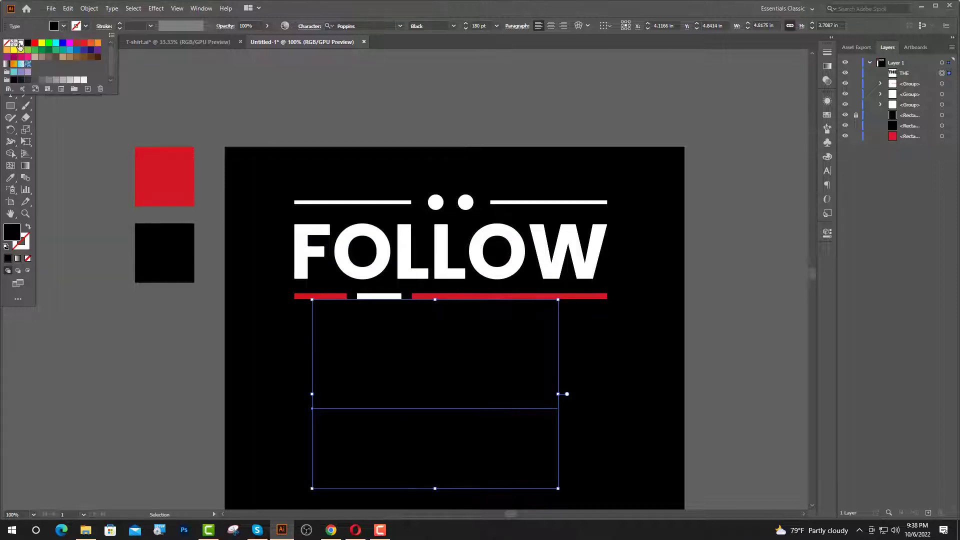
pyautogui.click(20, 44)
pyautogui.rightClick(446, 305)
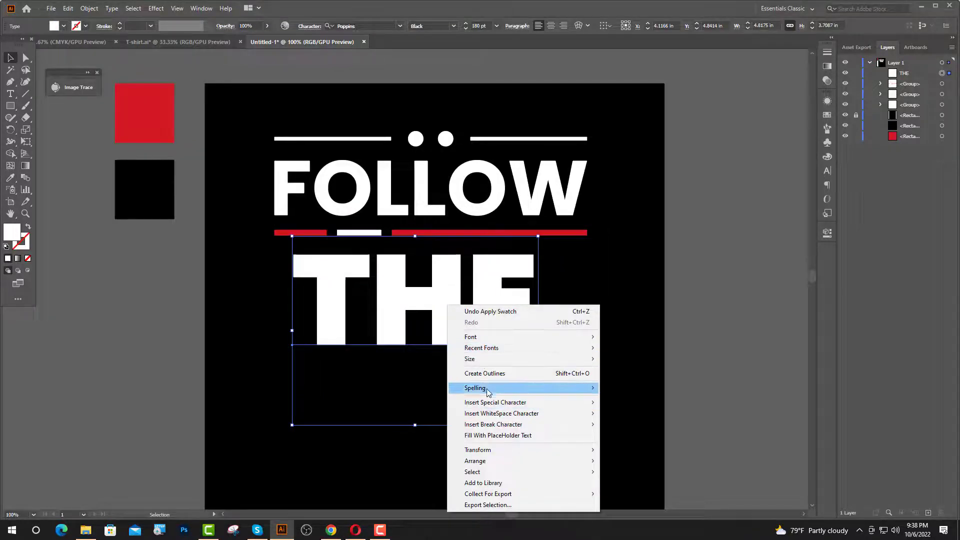
pyautogui.click(485, 373)
pyautogui.moveTo(499, 329); pyautogui.dragTo(468, 331)
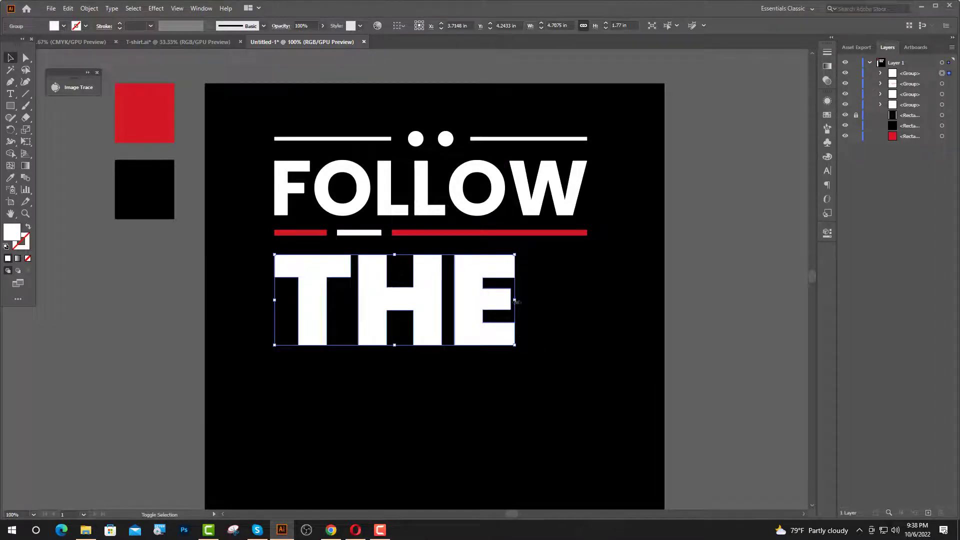
pyautogui.moveTo(515, 300); pyautogui.dragTo(588, 300)
# Step: Nudge THE up against the bars, then back down to leave a small gap
pyautogui.hotkey('ctrl', 'shift', 'a')
pyautogui.scroll(1, 493, 371)
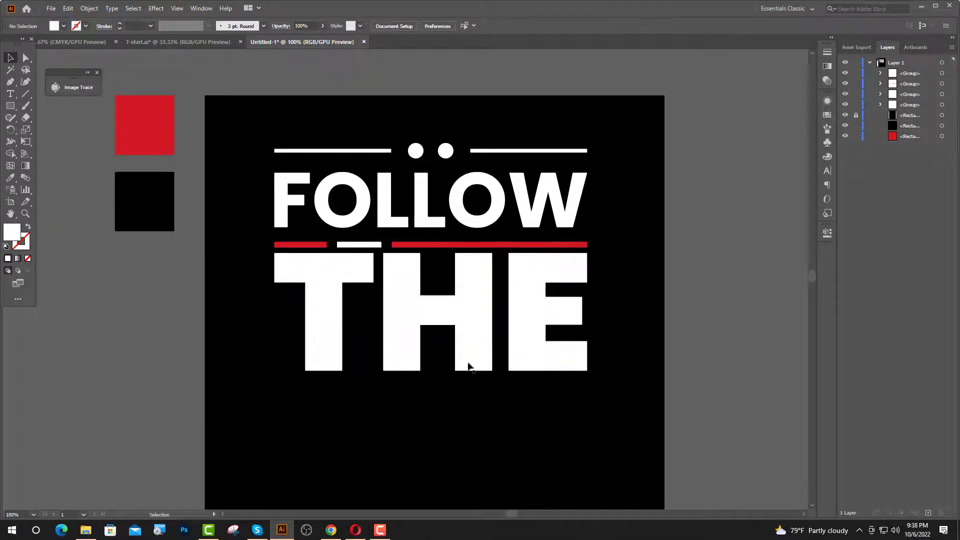
pyautogui.scroll(2, 396, 274)
pyautogui.click(430, 323)
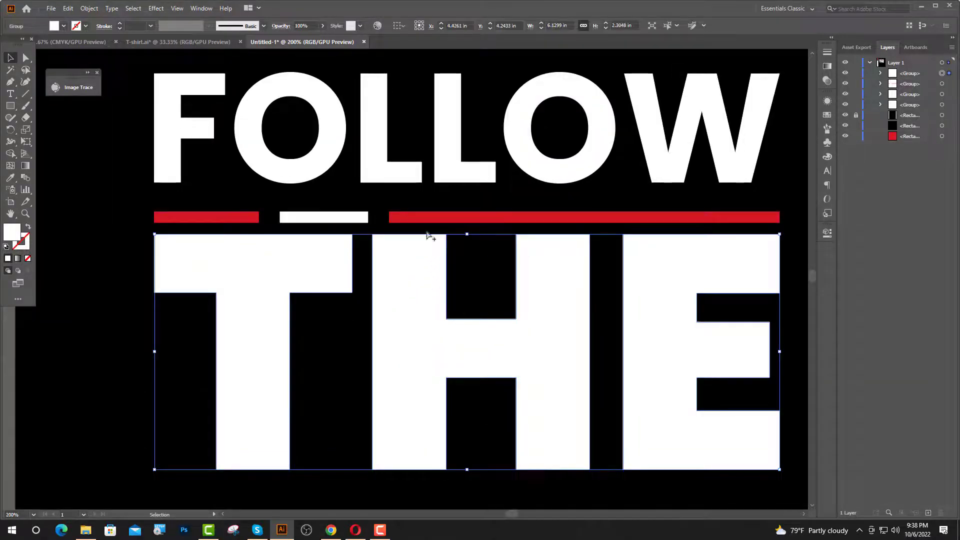
pyautogui.scroll(1, 429, 234)
pyautogui.press('Up')
pyautogui.press('Up')
pyautogui.press('Up')
pyautogui.press('Up')
pyautogui.press('Up')
pyautogui.press('Up')
pyautogui.press('Up')
pyautogui.press('Up')
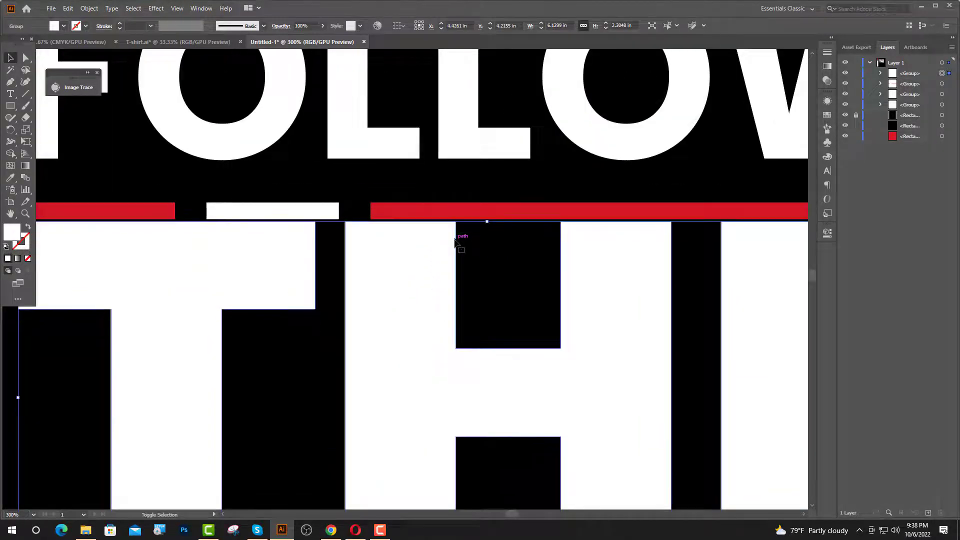
pyautogui.press('Up')
pyautogui.scroll(-2, 368, 342)
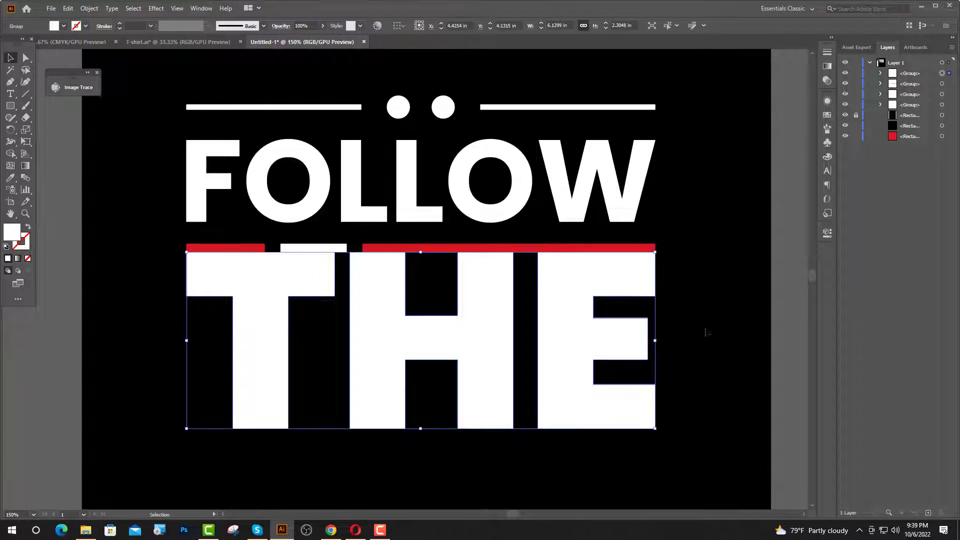
pyautogui.press('Down')
pyautogui.press('Down')
pyautogui.press('Down')
# Step: Nudge THE down, ungroup its letters and select the H
pyautogui.press('Down')
pyautogui.press('Down')
pyautogui.press('Down')
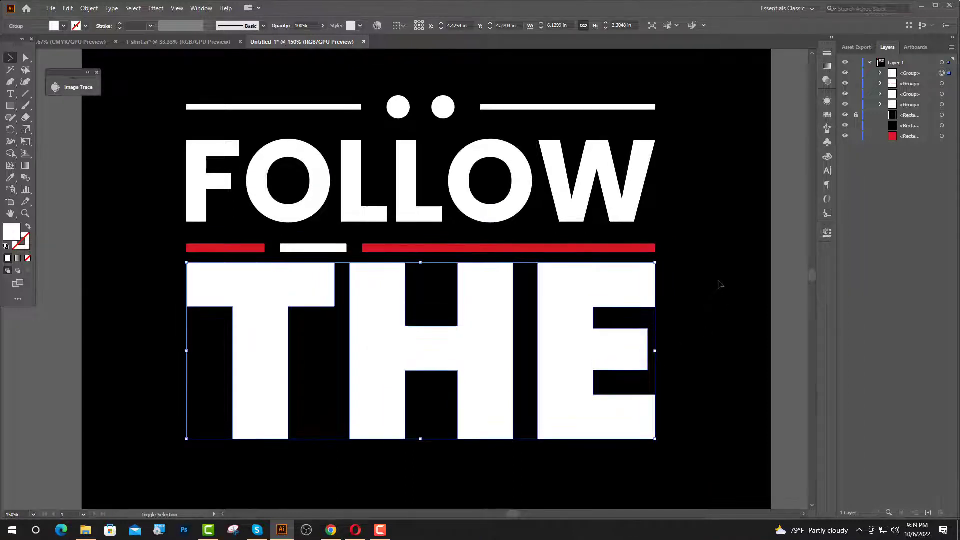
pyautogui.press('Down')
pyautogui.press('Down')
pyautogui.press('Down')
pyautogui.press('Down')
pyautogui.press('Down')
pyautogui.press('Down')
pyautogui.rightClick(436, 364)
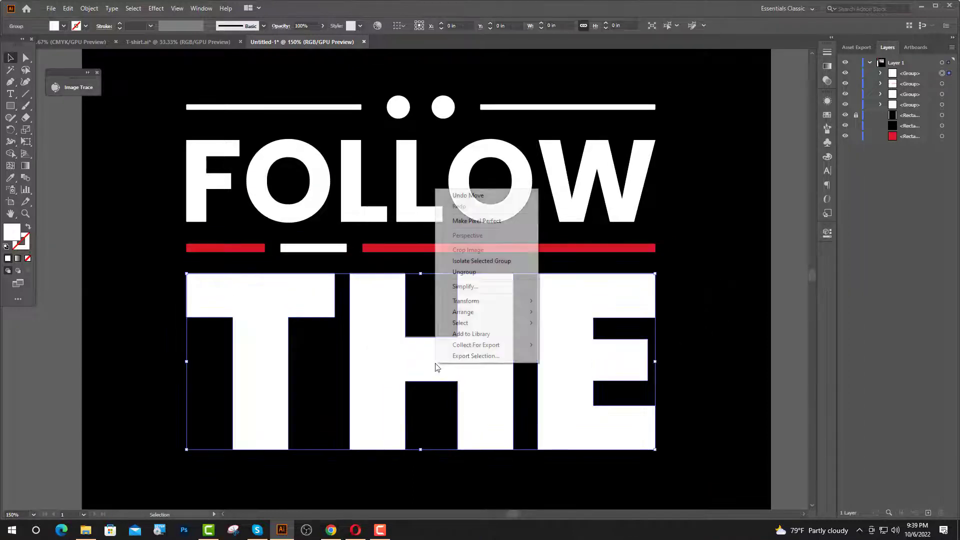
pyautogui.click(464, 271)
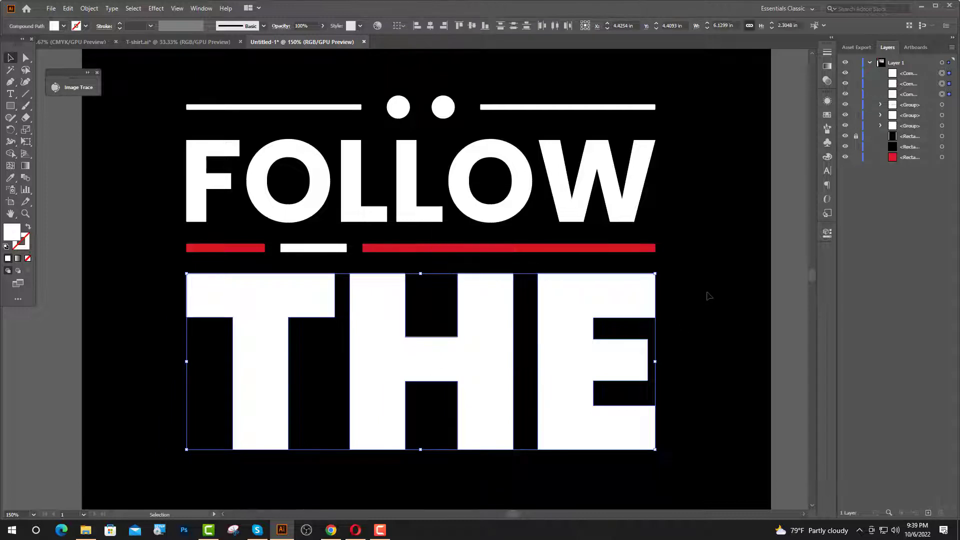
pyautogui.click(476, 364)
# Step: Turn the H into a thicker white stroke and expand it into filled shapes
pyautogui.click(28, 227)
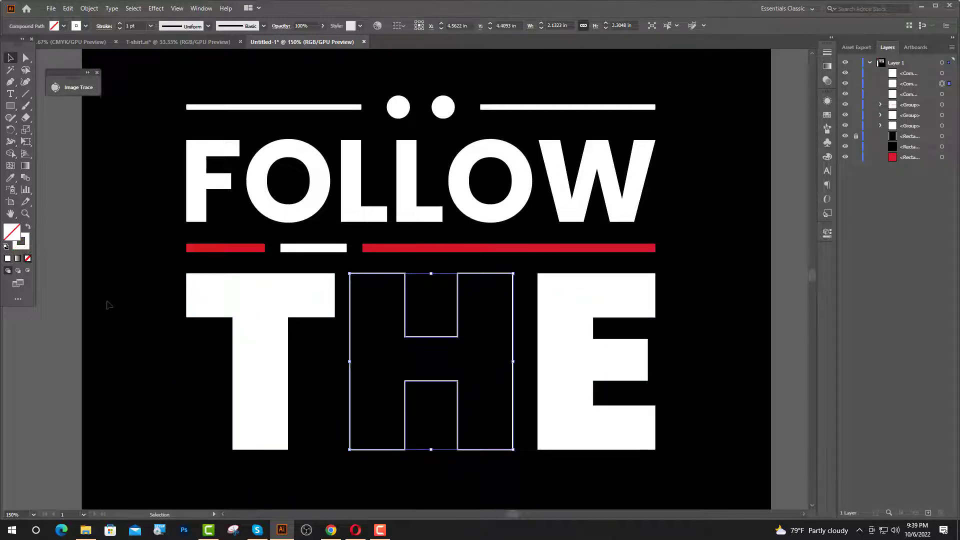
pyautogui.click(120, 24)
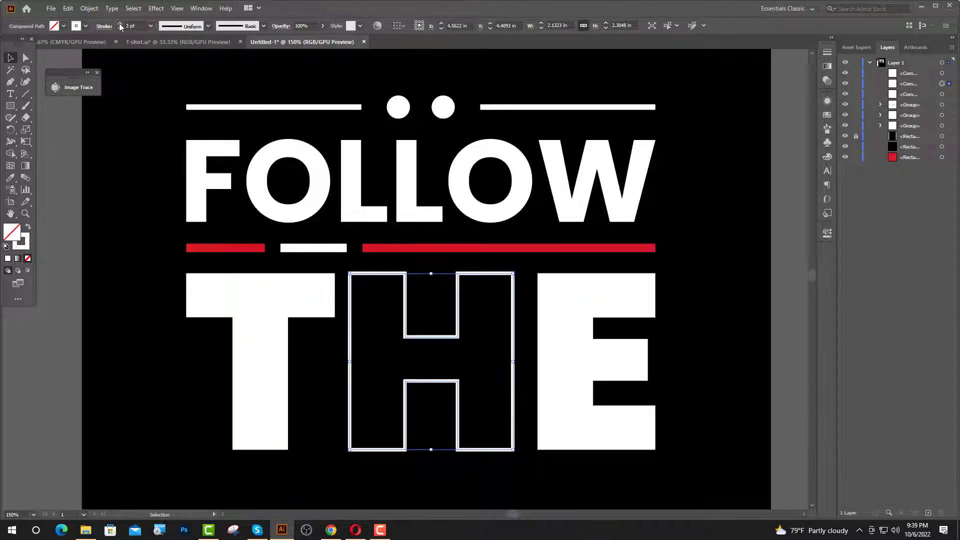
pyautogui.click(90, 9)
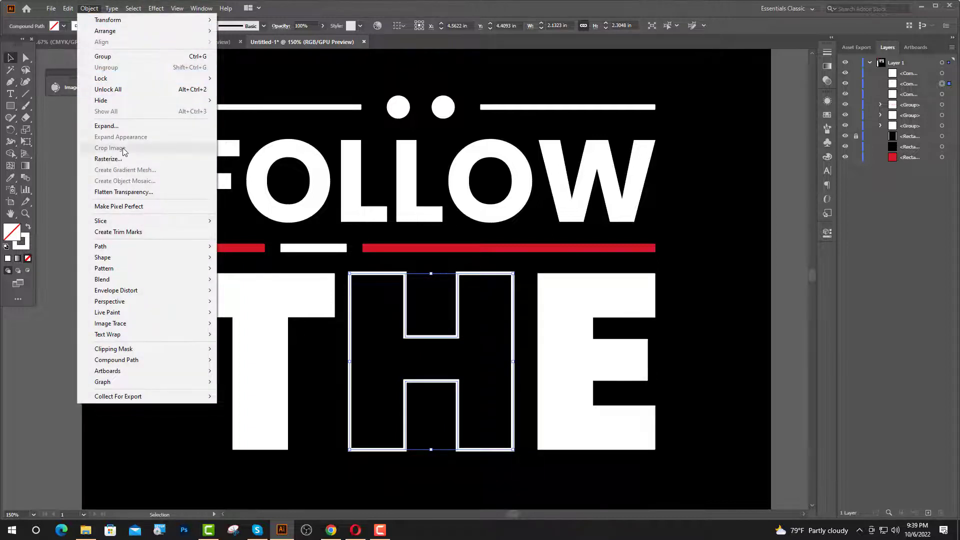
pyautogui.click(106, 126)
pyautogui.click(458, 322)
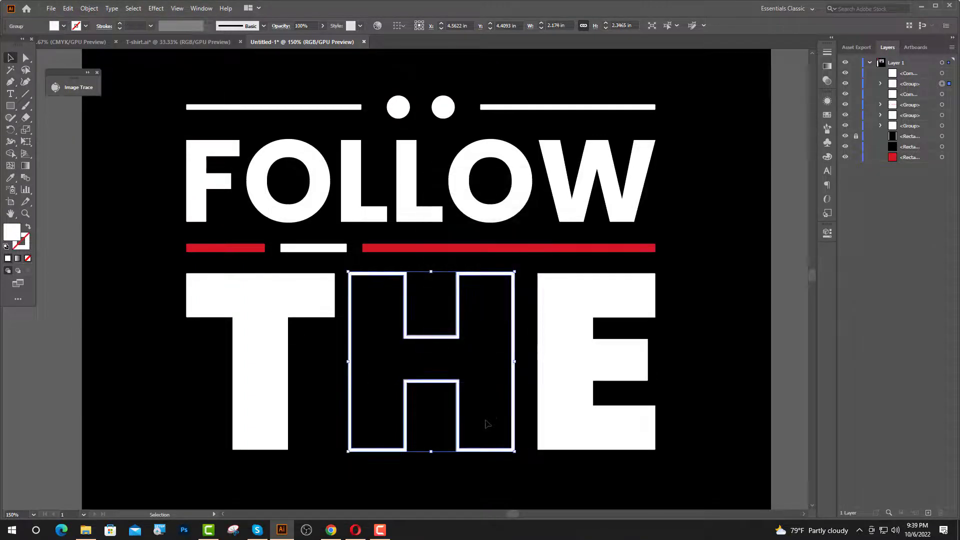
pyautogui.scroll(6, 359, 359)
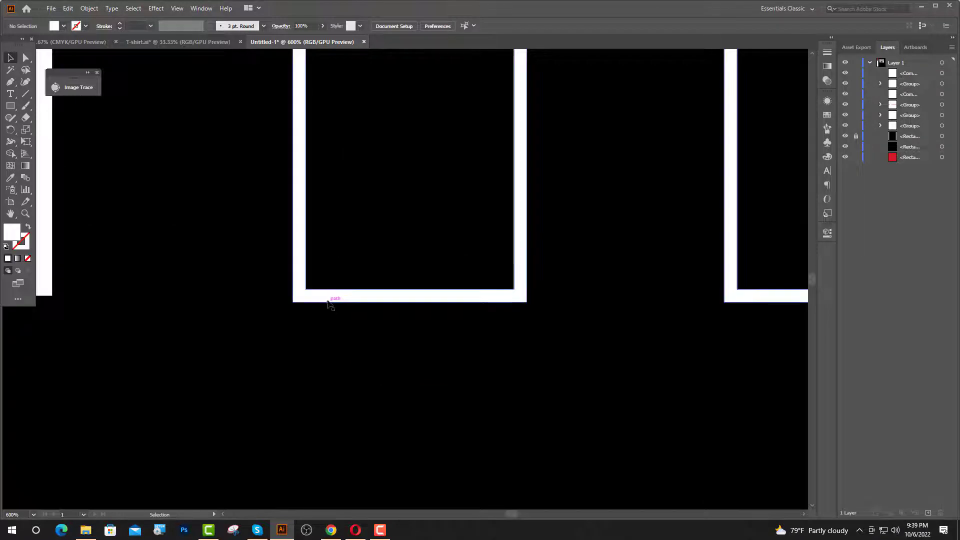
# Step: Bottom-align the outlined H with the T
pyautogui.click(327, 298)
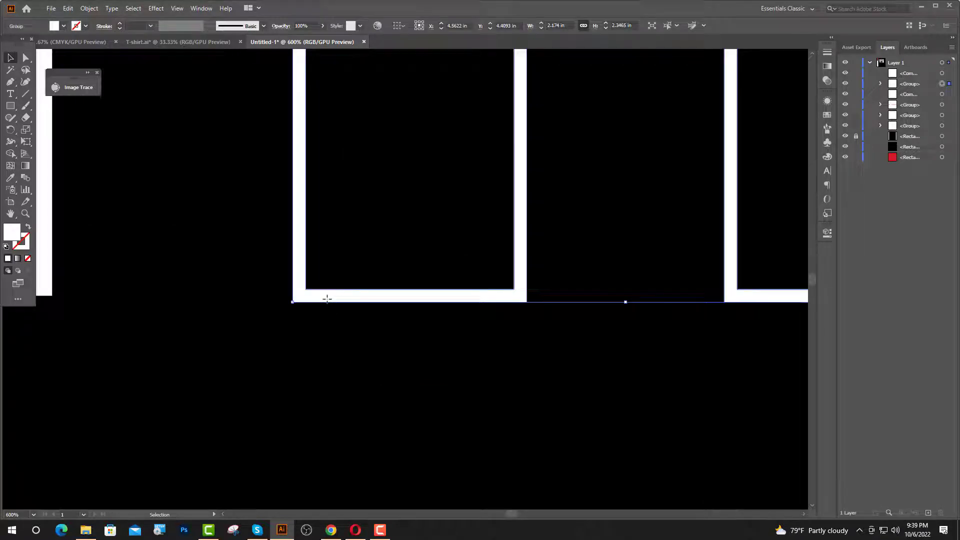
pyautogui.keyDown('shift'); pyautogui.click(48, 243); pyautogui.keyUp('shift')
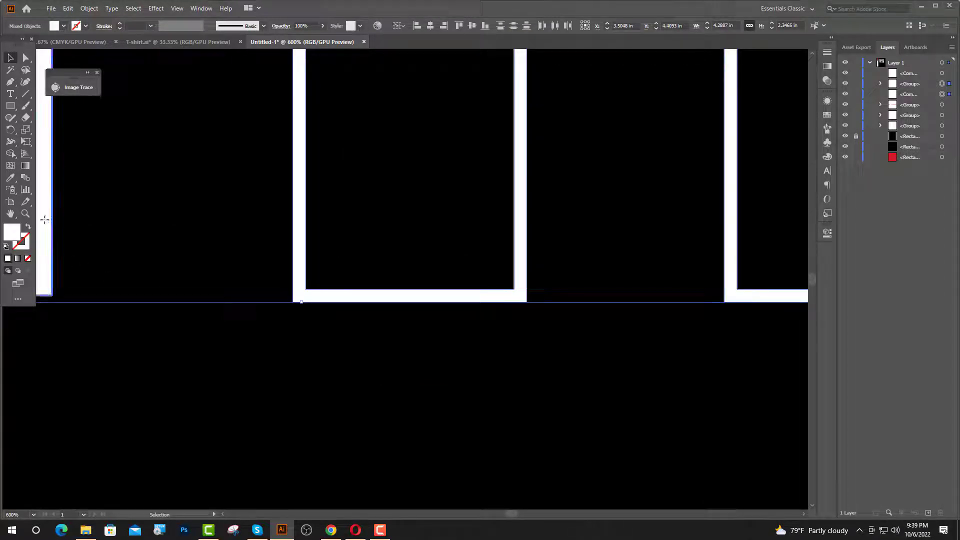
pyautogui.click(485, 26)
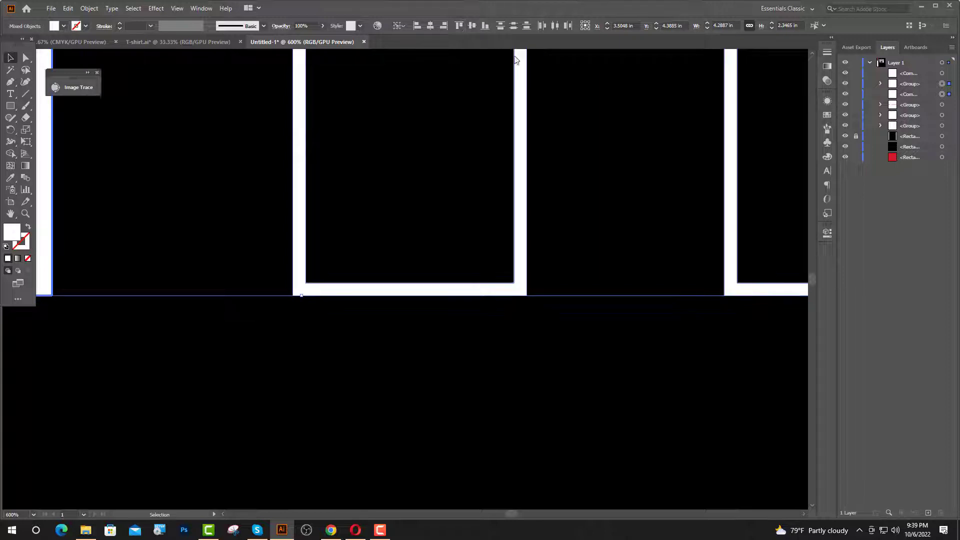
pyautogui.scroll(-5, 418, 302)
pyautogui.scroll(3, 392, 165)
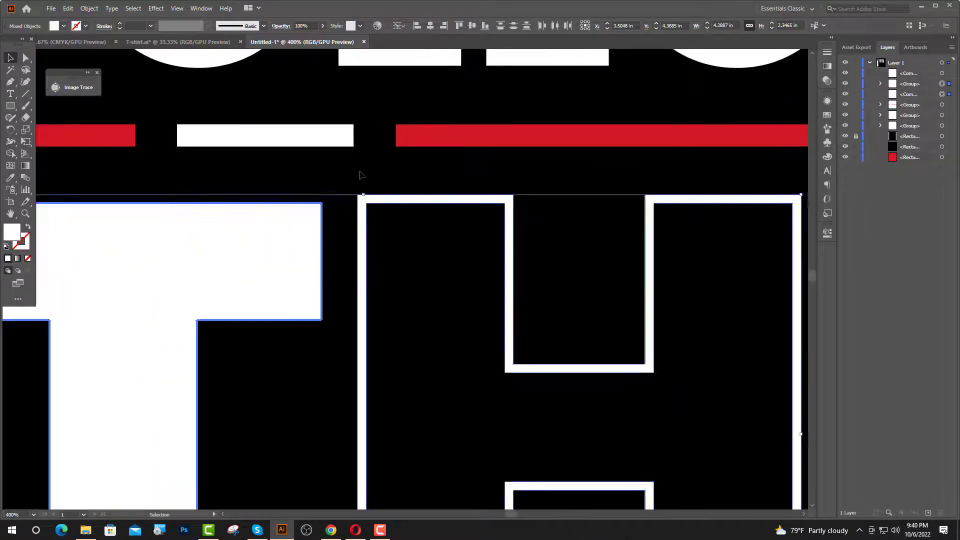
# Step: Shorten the H to the other letters' height and start a bar in its upper gap
pyautogui.click(360, 172)
pyautogui.click(420, 200)
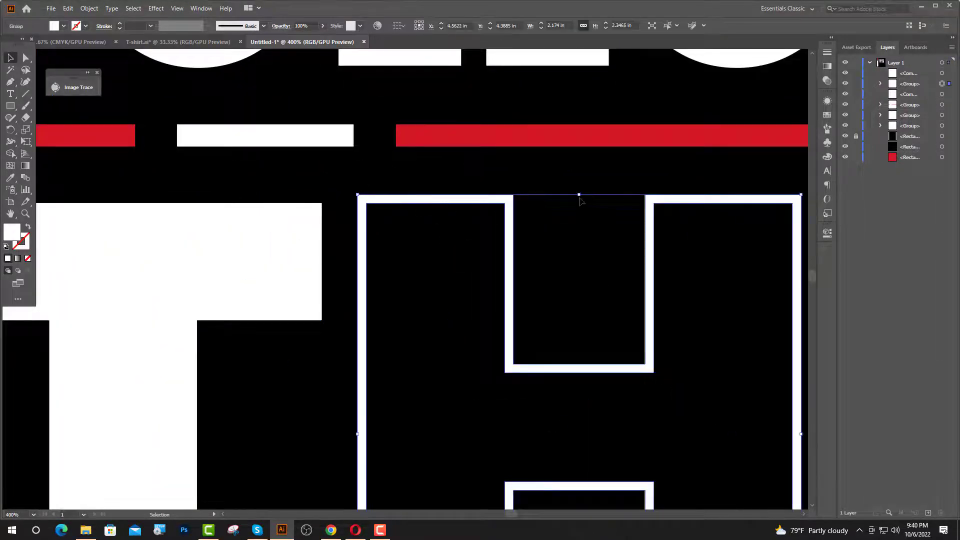
pyautogui.moveTo(580, 196); pyautogui.dragTo(579, 204)
pyautogui.scroll(-3, 444, 257)
pyautogui.click(444, 257)
pyautogui.scroll(-2, 402, 333)
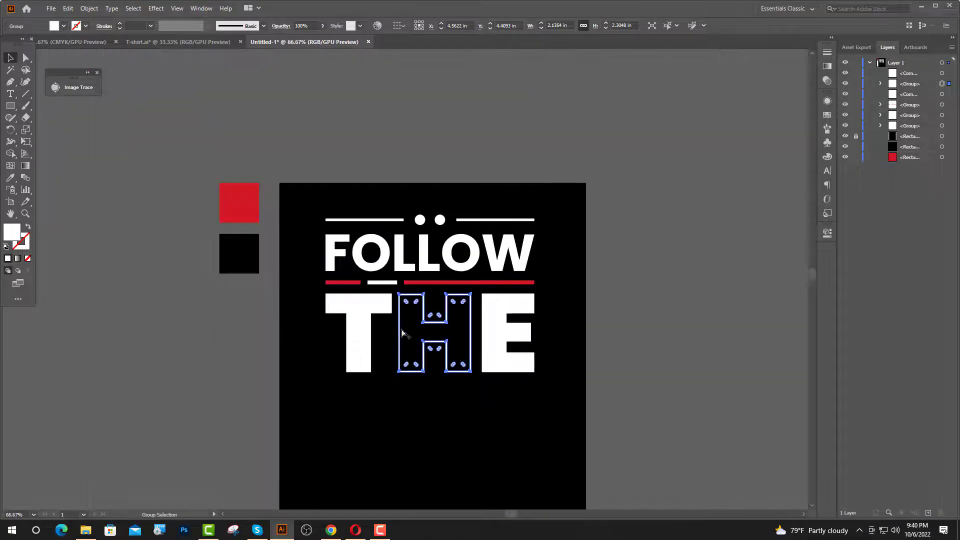
pyautogui.click(403, 334)
pyautogui.scroll(2, 402, 333)
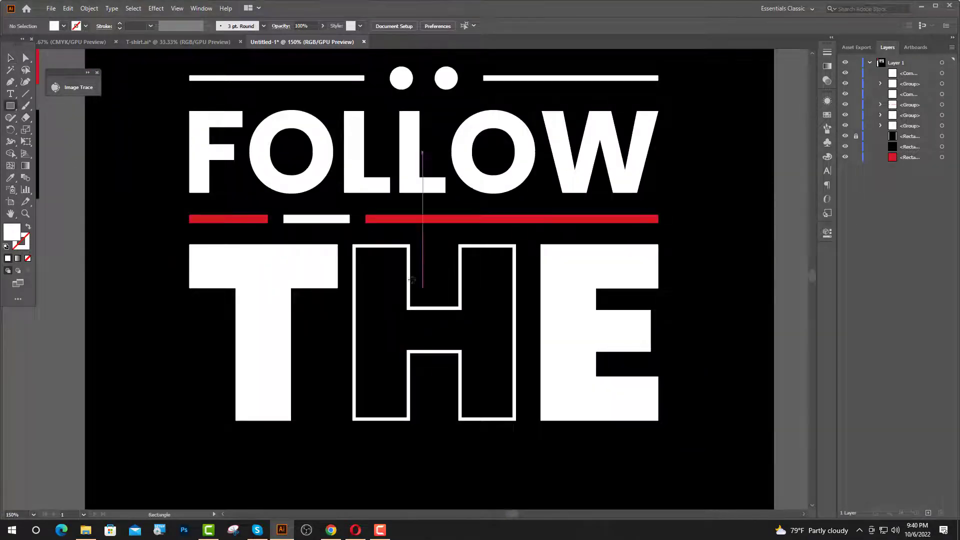
pyautogui.moveTo(418, 247); pyautogui.dragTo(451, 426)
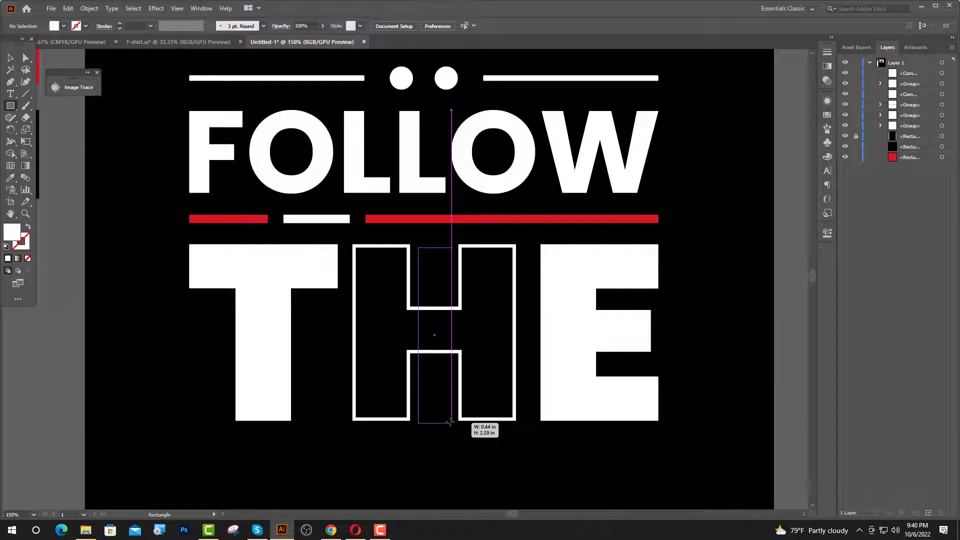
# Step: Draw a white bar in the H's upper gap and narrow it to about 0.29 in
pyautogui.moveTo(451, 426); pyautogui.dragTo(405, 292)
pyautogui.press('v')
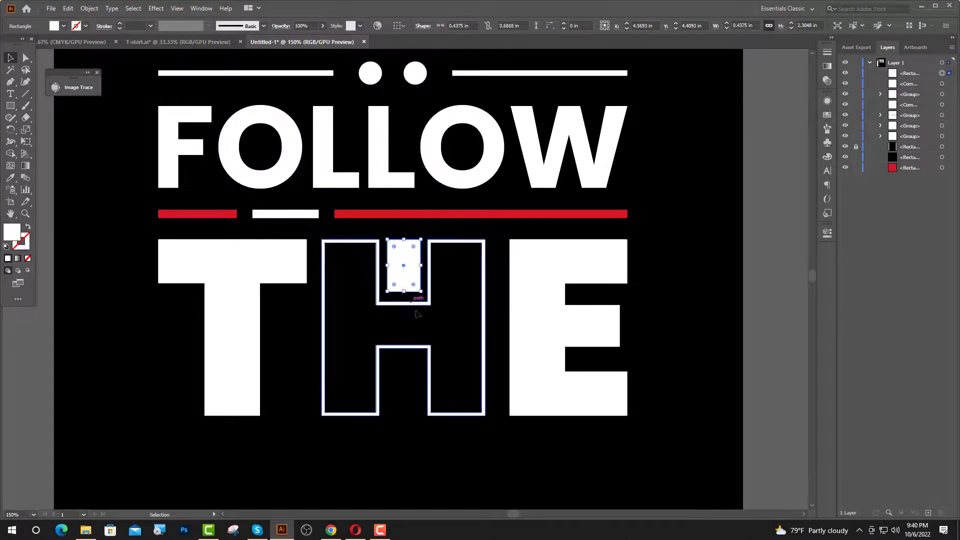
pyautogui.scroll(5, 405, 292)
pyautogui.moveTo(406, 292)
pyautogui.mouseDown()
pyautogui.moveTo(369, 310)
pyautogui.moveTo(371, 320)
pyautogui.mouseUp()
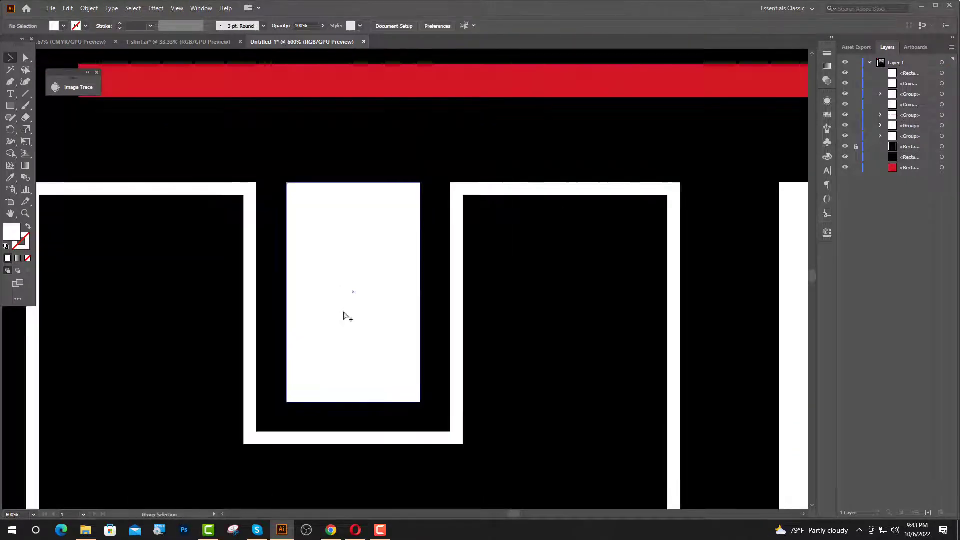
pyautogui.click(345, 314)
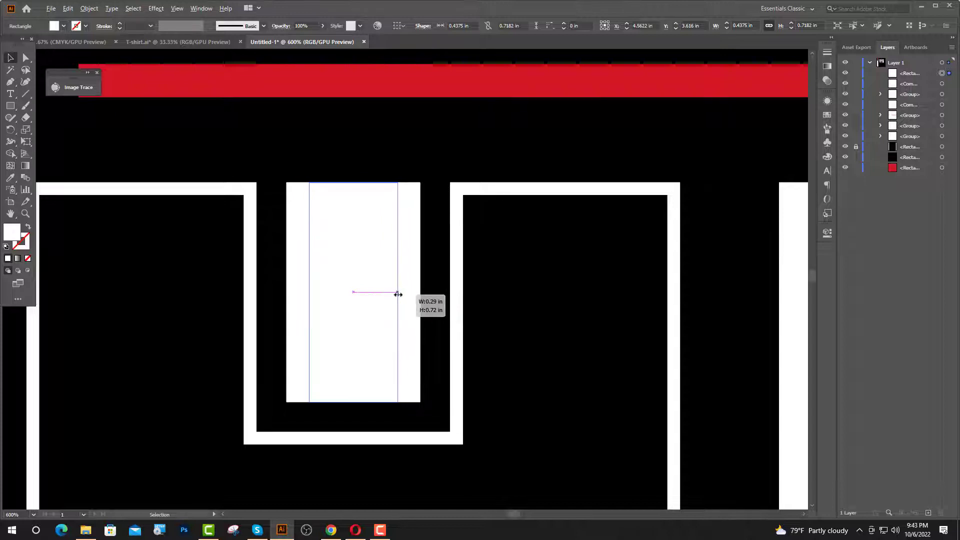
pyautogui.moveTo(419, 292); pyautogui.dragTo(396, 292)
pyautogui.click(386, 161)
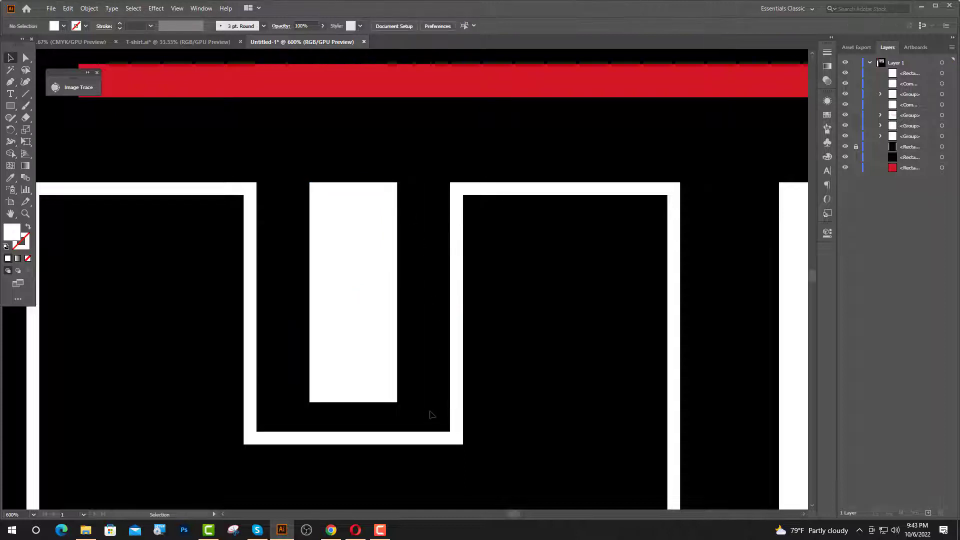
# Step: Shorten the white bar from its bottom edge
pyautogui.scroll(-2, 431, 414)
pyautogui.scroll(-2, 465, 345)
pyautogui.scroll(3, 381, 331)
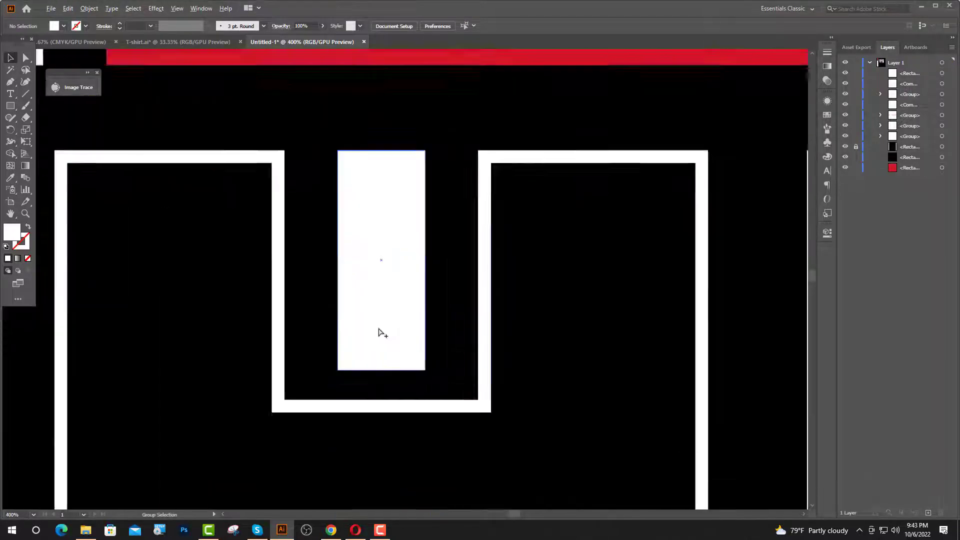
pyautogui.moveTo(384, 378); pyautogui.dragTo(384, 358)
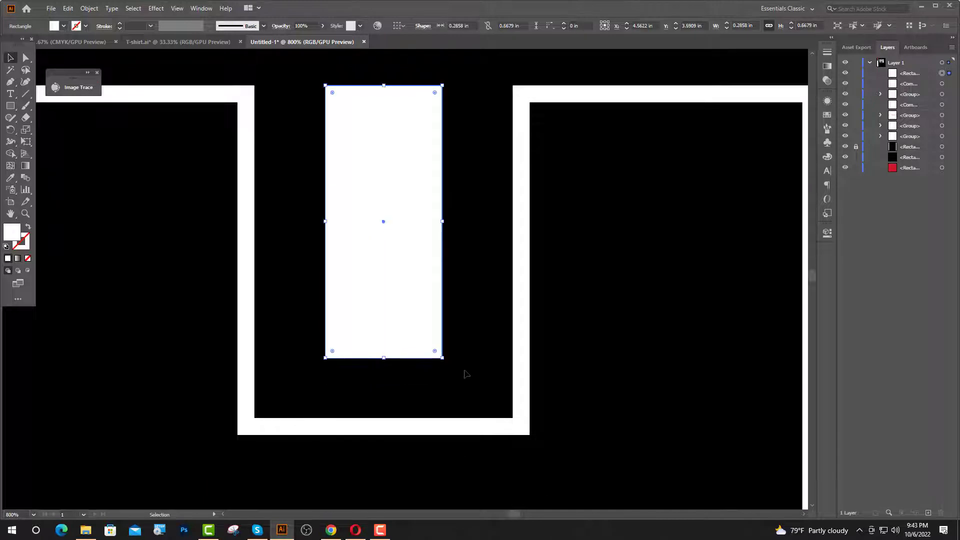
pyautogui.click(462, 373)
# Step: Nudge the bar into place and extend its top to about 0.29 × 0.67 in
pyautogui.click(417, 348)
pyautogui.press('Down')
pyautogui.press('Down')
pyautogui.press('Down')
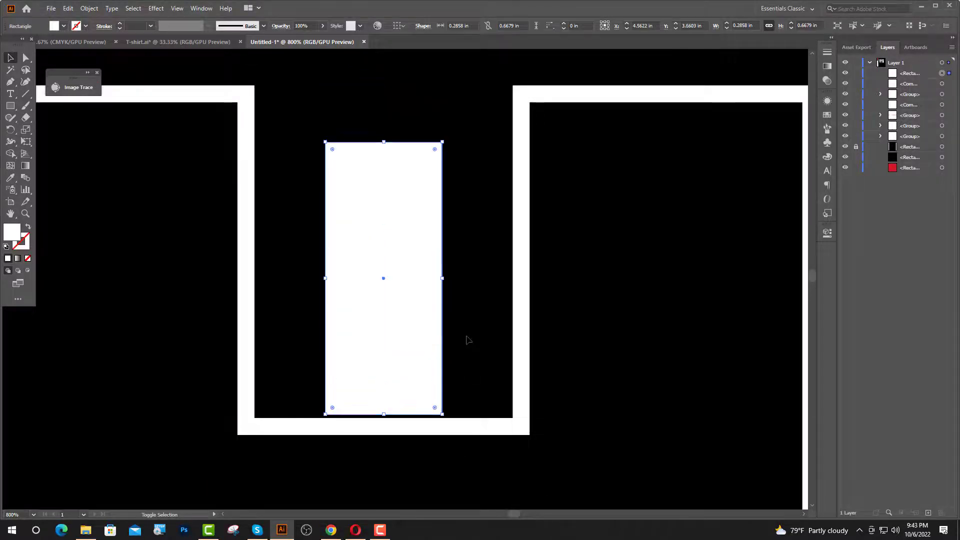
pyautogui.press('Down')
pyautogui.press('Up')
pyautogui.press('Up')
pyautogui.press('Up')
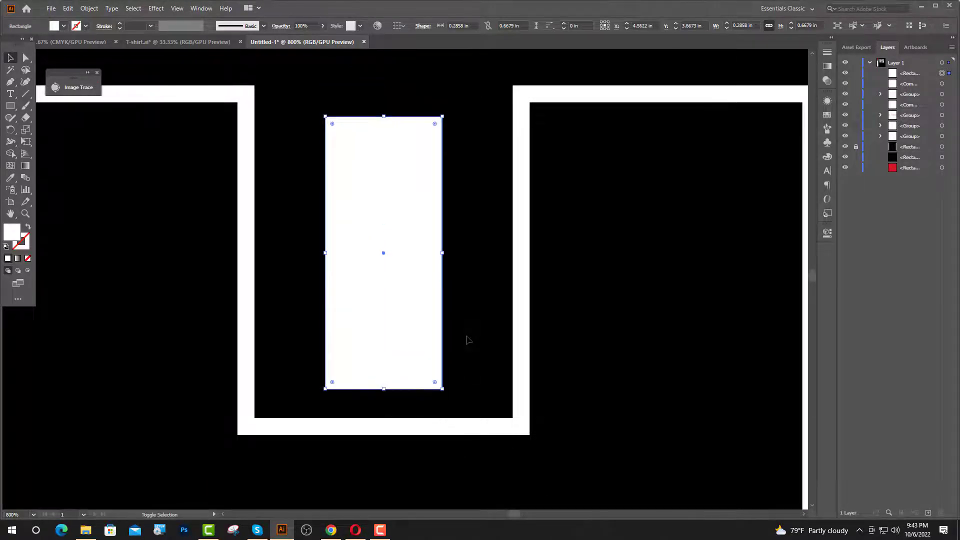
pyautogui.press('Up')
pyautogui.press('Up')
pyautogui.press('Up')
pyautogui.click(467, 340)
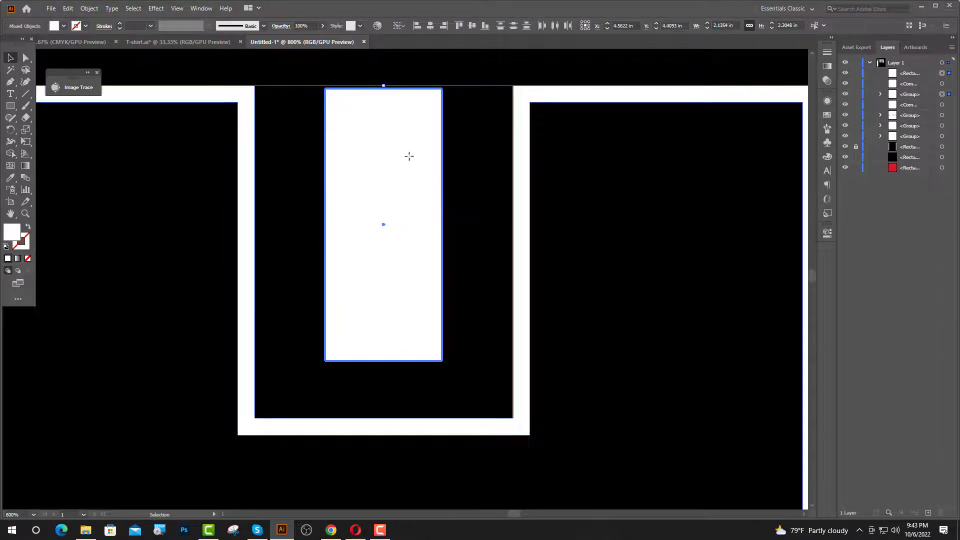
pyautogui.click(419, 136)
pyautogui.moveTo(383, 89); pyautogui.dragTo(383, 85)
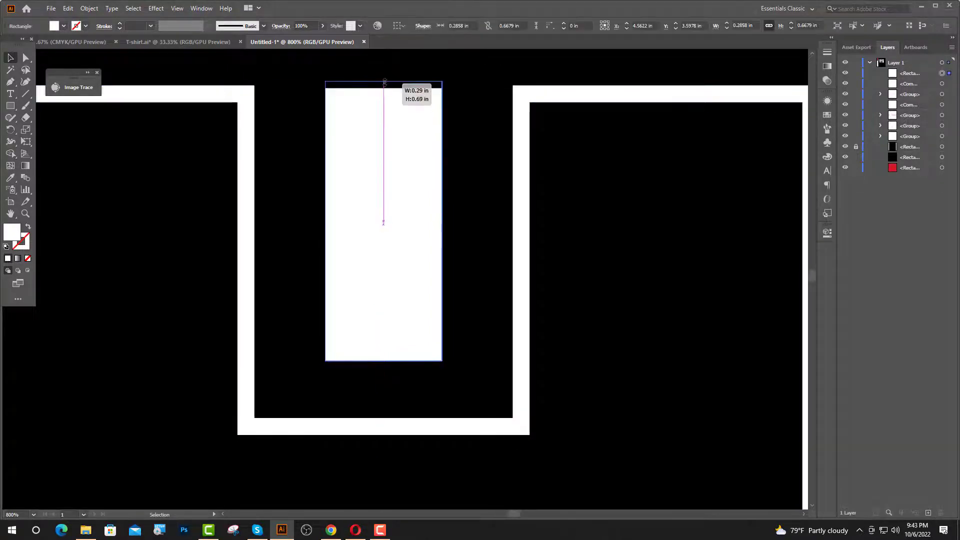
pyautogui.click(474, 152)
# Step: Copy the bar into the H's lower gap and stretch it to the letter's bottom
pyautogui.scroll(-4, 398, 253)
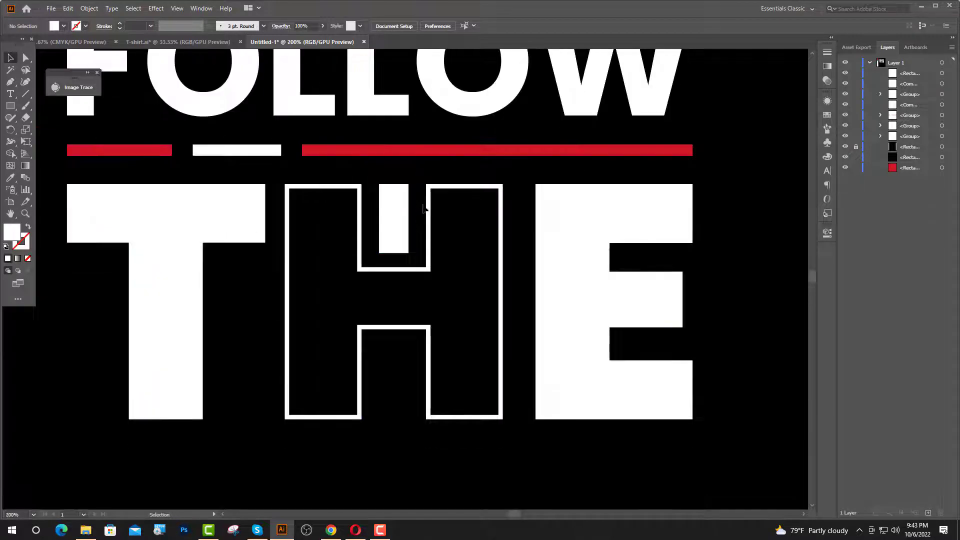
pyautogui.moveTo(398, 220); pyautogui.dragTo(398, 379)
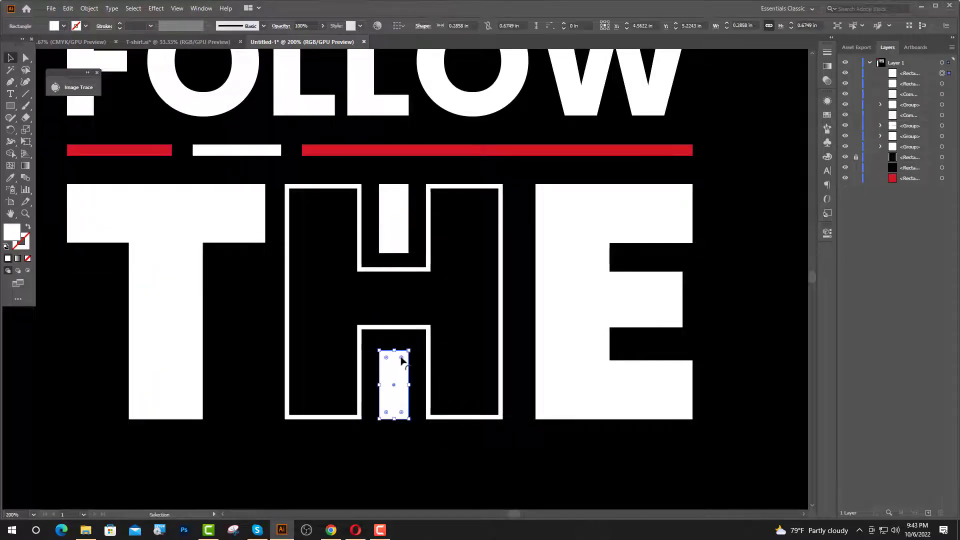
pyautogui.scroll(4, 395, 370)
pyautogui.moveTo(391, 339); pyautogui.dragTo(391, 332)
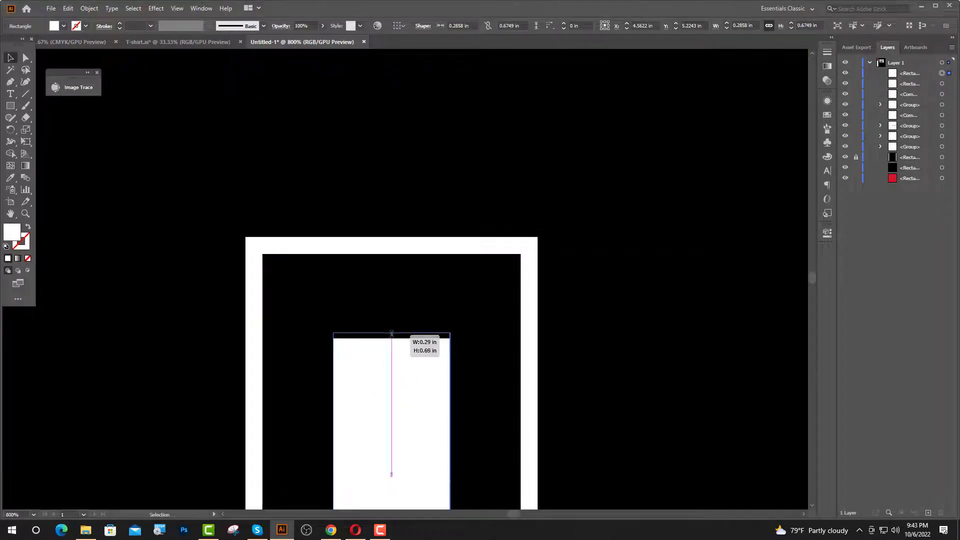
pyautogui.hotkey('ctrl', 'shift', 'a')
pyautogui.press('Up')
pyautogui.press('Up')
pyautogui.press('Up')
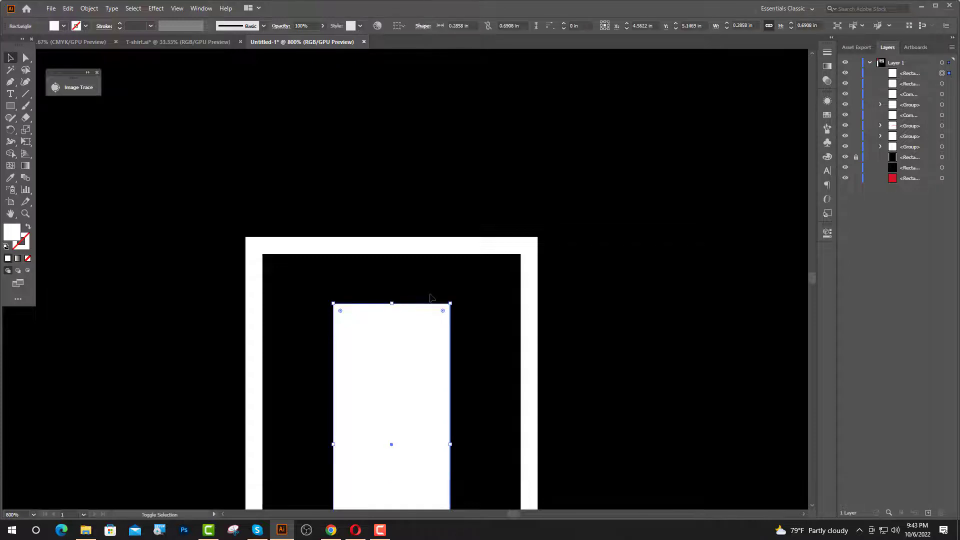
pyautogui.press('Up')
pyautogui.press('Up')
pyautogui.press('Up')
pyautogui.press('Up')
pyautogui.press('Up')
pyautogui.press('Up')
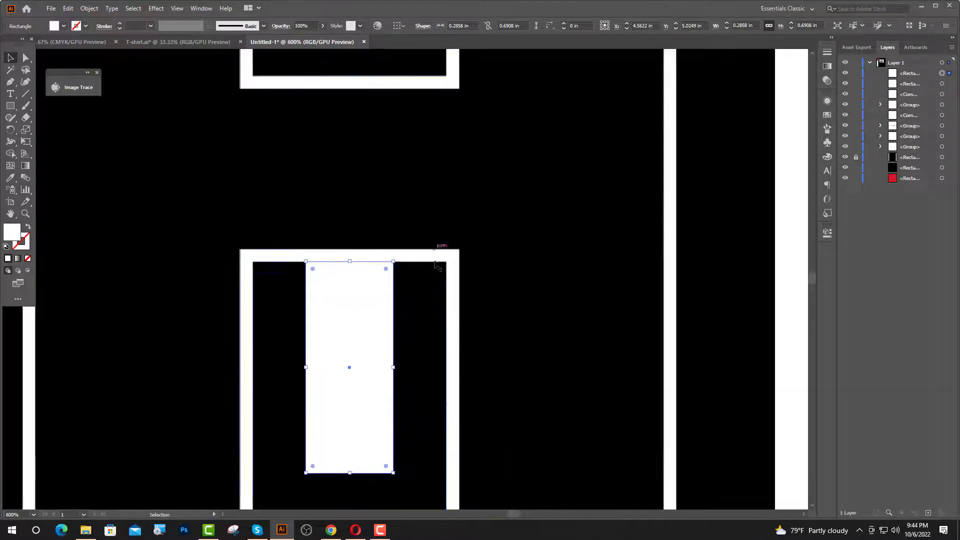
pyautogui.scroll(-1, 435, 270)
pyautogui.press('Down')
pyautogui.press('Down')
pyautogui.press('Down')
pyautogui.press('Down')
pyautogui.press('Down')
pyautogui.press('Down')
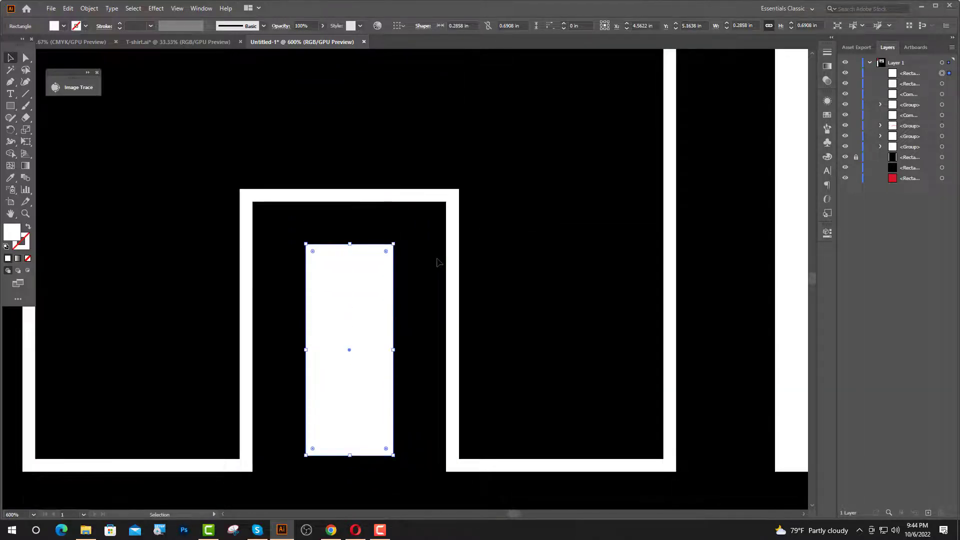
pyautogui.moveTo(349, 456); pyautogui.dragTo(348, 474)
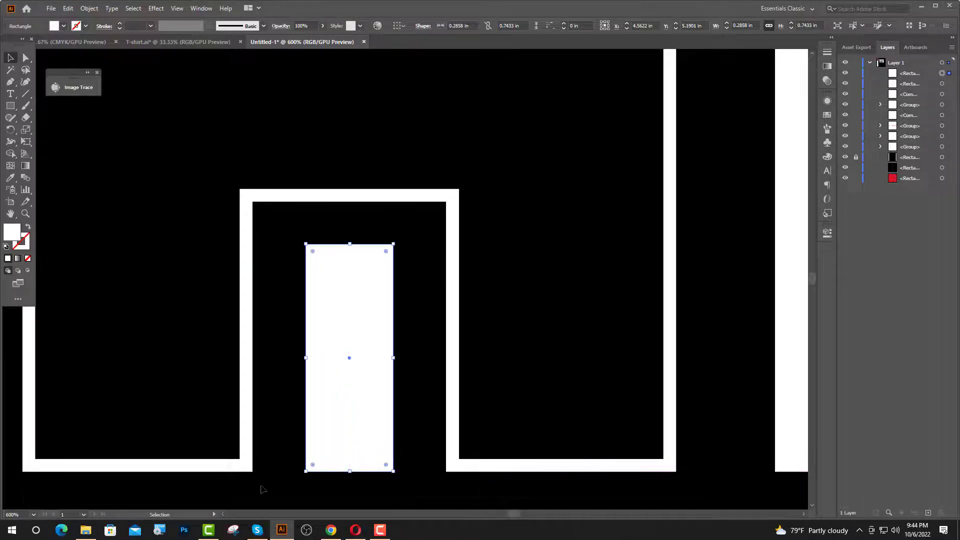
# Step: Give both H inserts the red of the dashes using the Eyedropper
pyautogui.hotkey('ctrl', '0')
pyautogui.keyDown('shift'); pyautogui.click(345, 252); pyautogui.keyUp('shift')
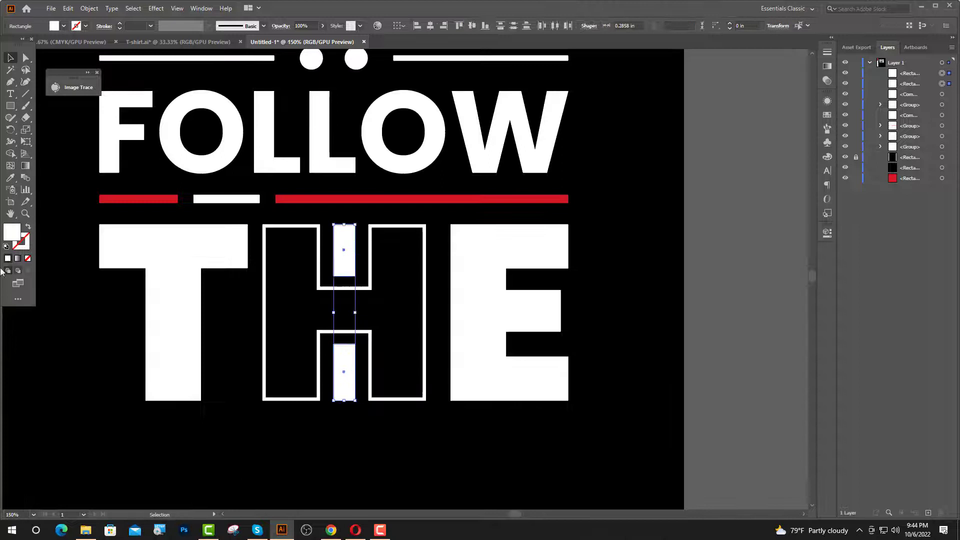
pyautogui.click(11, 179)
pyautogui.click(128, 200)
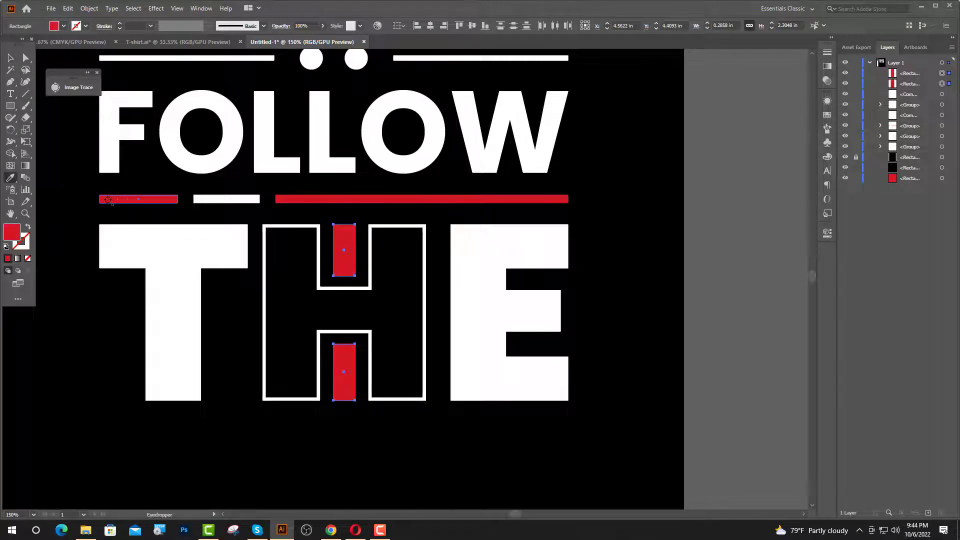
pyautogui.hotkey('ctrl', '1')
pyautogui.press('v')
pyautogui.click(442, 210)
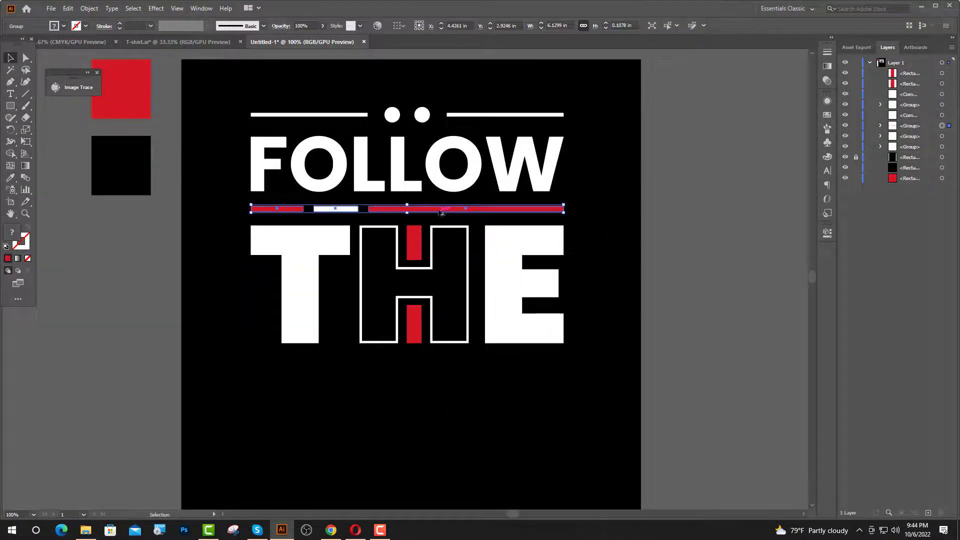
# Step: Copy the dash row beneath THE and reflect it vertically
pyautogui.moveTo(440, 212); pyautogui.dragTo(457, 371)
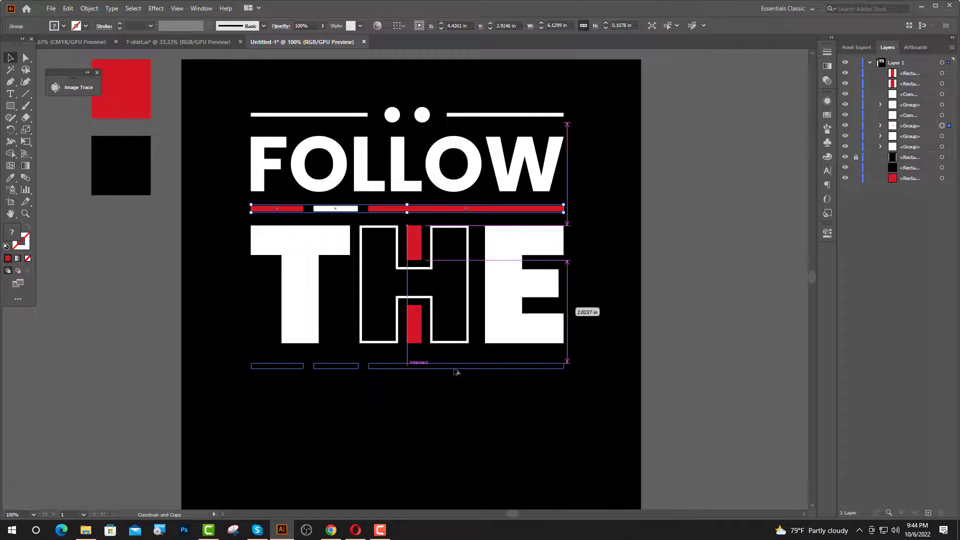
pyautogui.moveTo(456, 371); pyautogui.dragTo(456, 373)
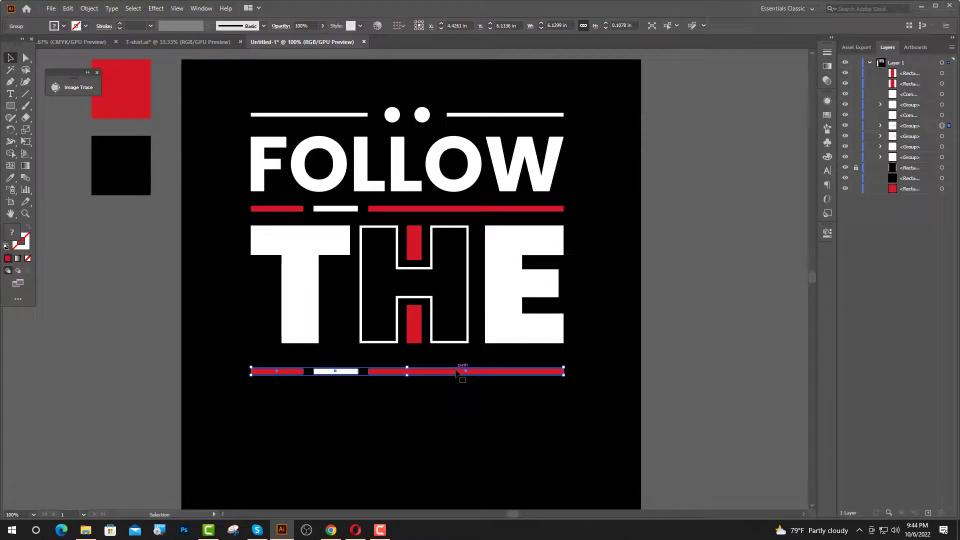
pyautogui.rightClick(456, 372)
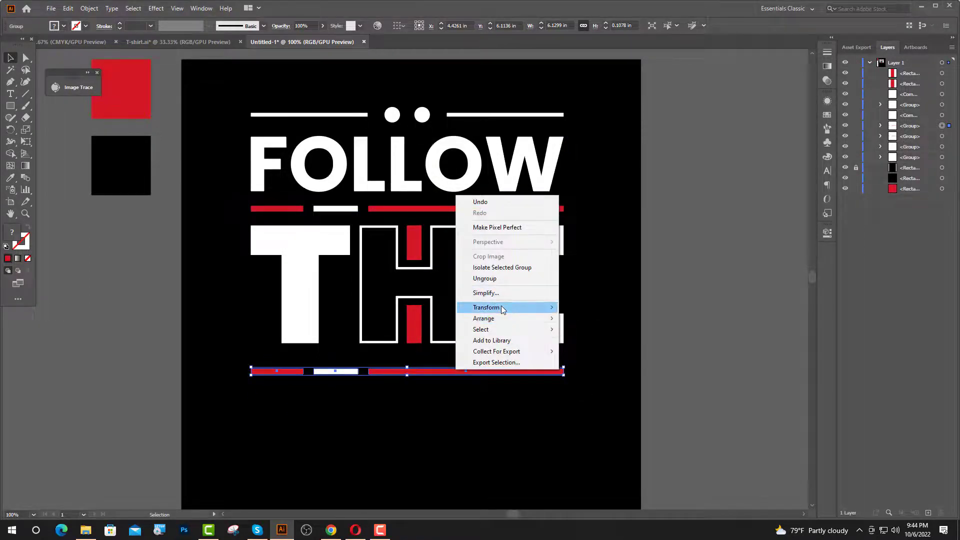
pyautogui.moveTo(486, 308)
pyautogui.click(584, 344)
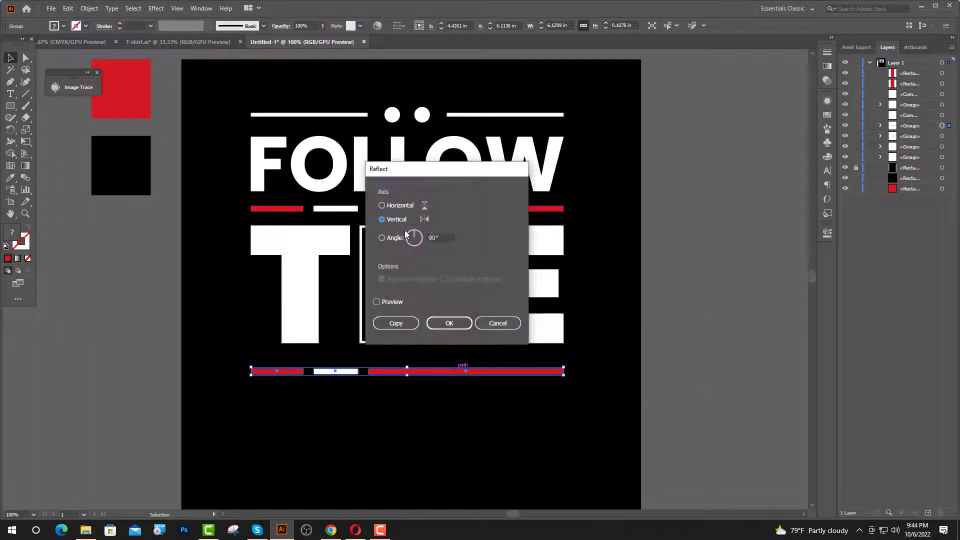
pyautogui.click(452, 323)
# Step: Nudge the mirrored dash row into position just beneath THE
pyautogui.hotkey('ctrl', '+')
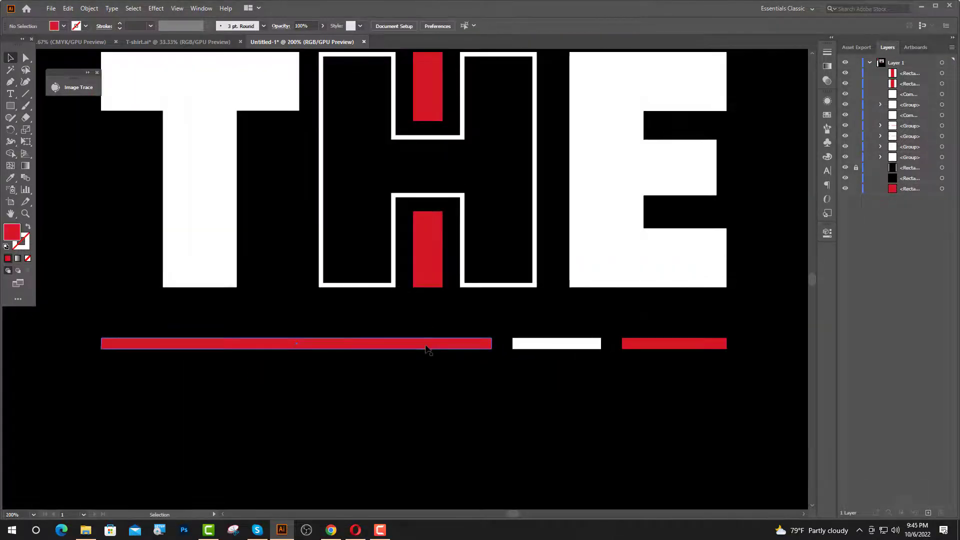
pyautogui.press('Up')
pyautogui.press('Up')
pyautogui.press('Up')
pyautogui.press('Up')
pyautogui.press('Up')
pyautogui.press('Up')
pyautogui.press('Up')
pyautogui.press('Up')
pyautogui.press('Up')
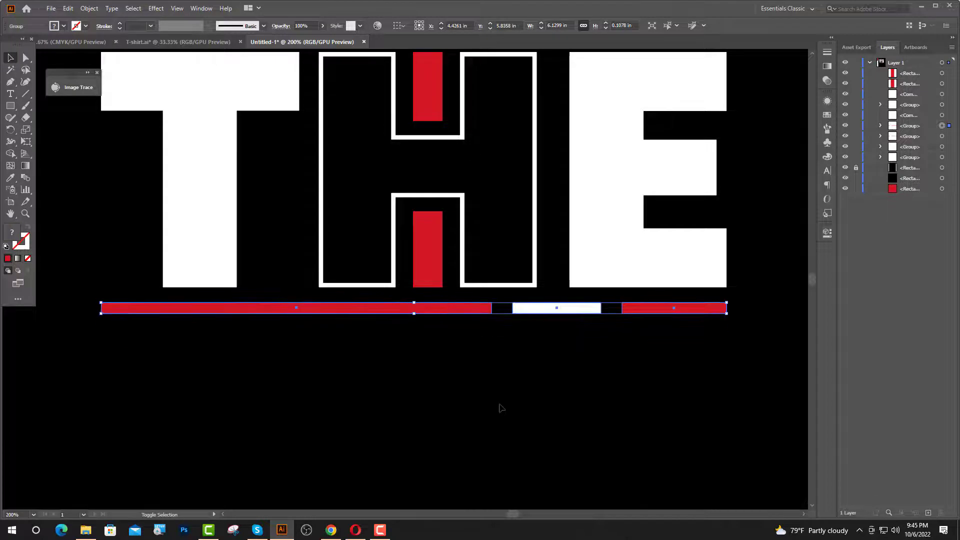
pyautogui.press('Up')
pyautogui.press('Up')
pyautogui.press('Up')
pyautogui.press('Up')
pyautogui.press('Up')
pyautogui.press('Up')
pyautogui.keyDown('alt'); pyautogui.scroll(3, 573, 278); pyautogui.keyUp('alt')
pyautogui.press('Up')
pyautogui.press('Up')
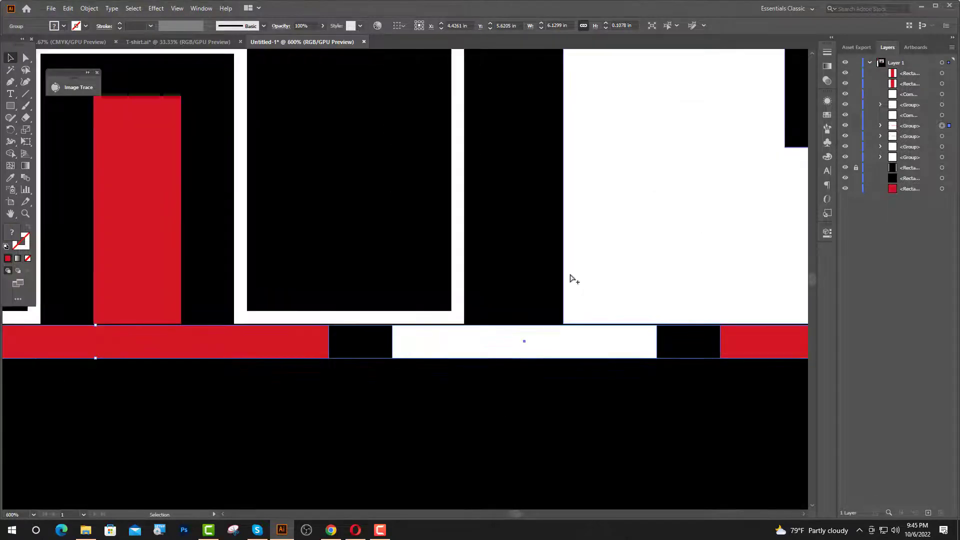
pyautogui.press('Up')
pyautogui.press('Down')
pyautogui.press('Down')
pyautogui.press('Down')
pyautogui.press('Down')
pyautogui.press('Down')
pyautogui.press('Down')
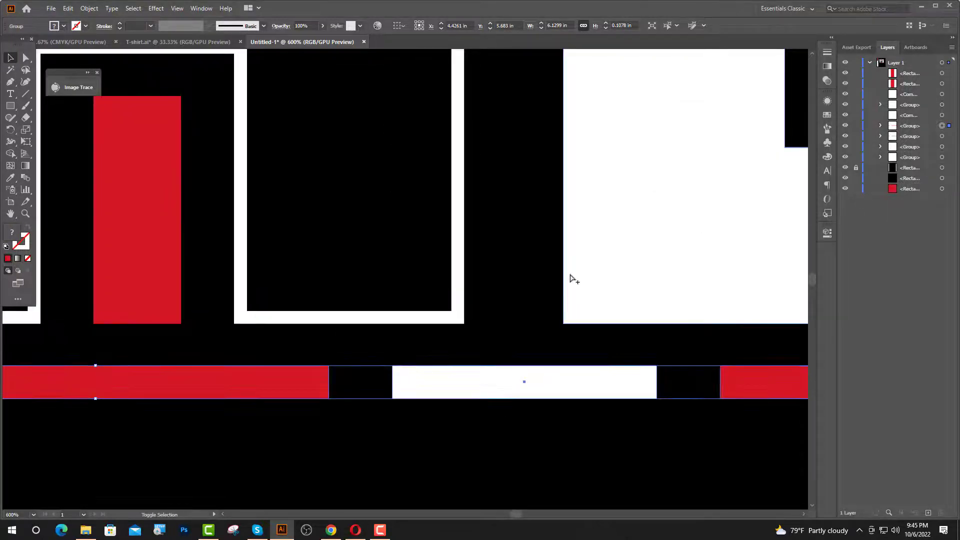
pyautogui.press('Down')
pyautogui.press('Down')
pyautogui.press('Down')
pyautogui.hotkey('ctrl', '1')
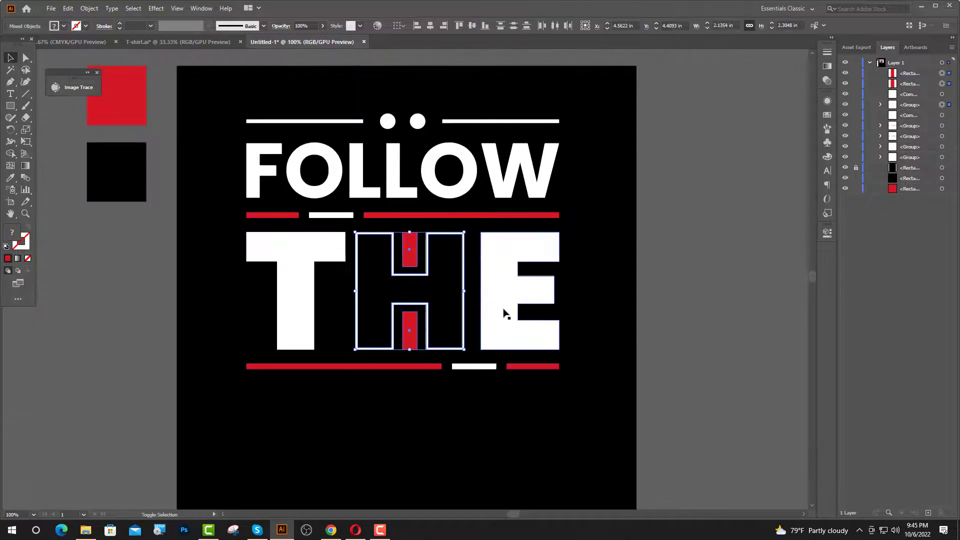
# Step: Group THE's letters with the H's red inserts and nudge the group between the dash rows
pyautogui.press('a')
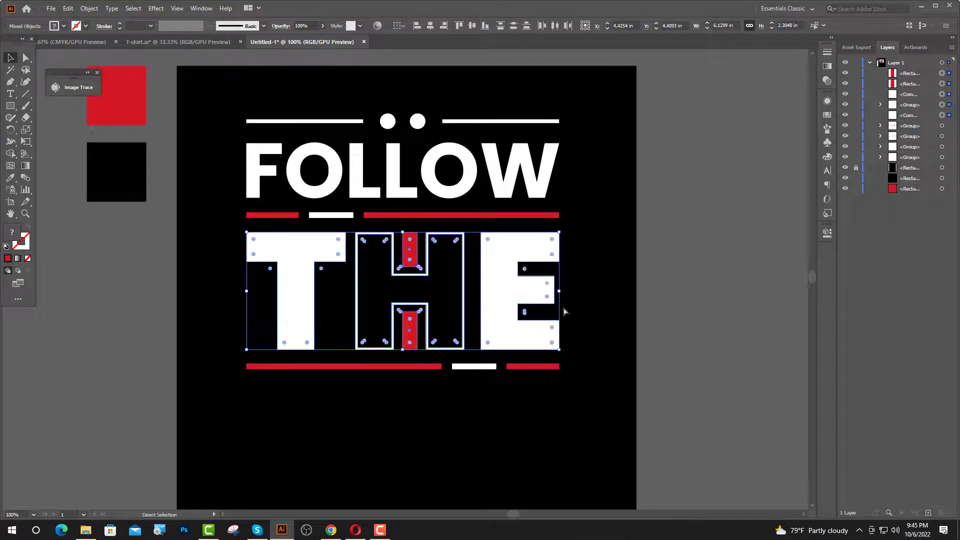
pyautogui.hotkey('ctrl', 'g')
pyautogui.hotkey('ctrl', '+')
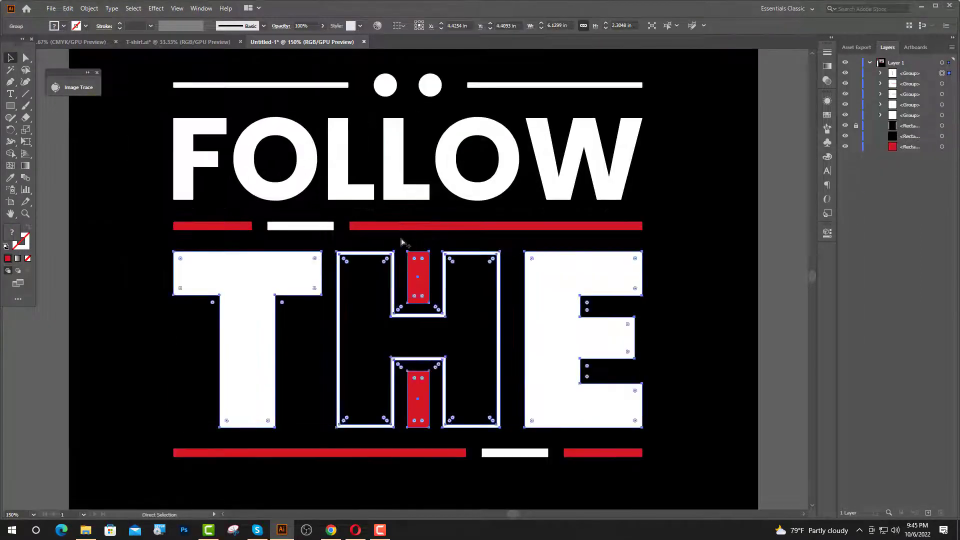
pyautogui.hotkey('ctrl', '+')
pyautogui.press('Up')
pyautogui.press('Up')
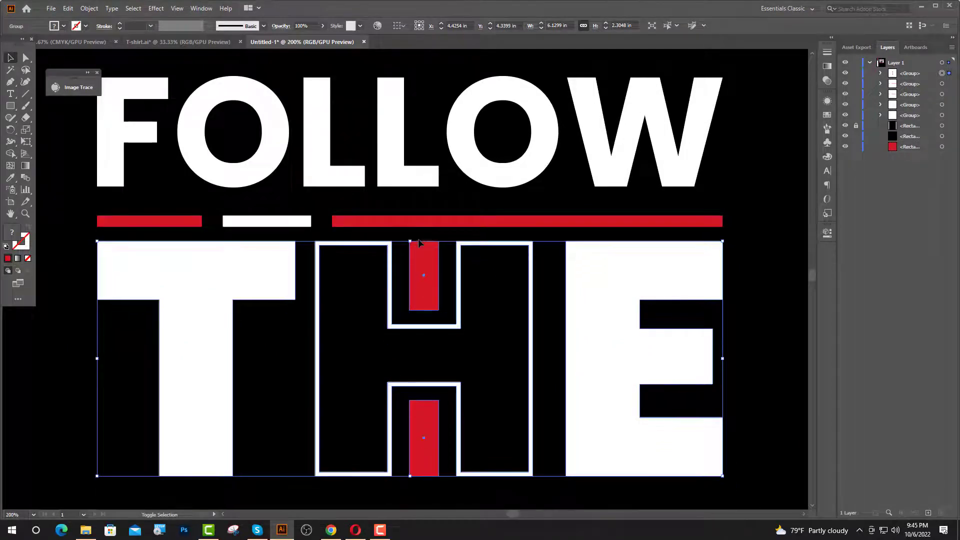
pyautogui.press('Up')
pyautogui.press('Up')
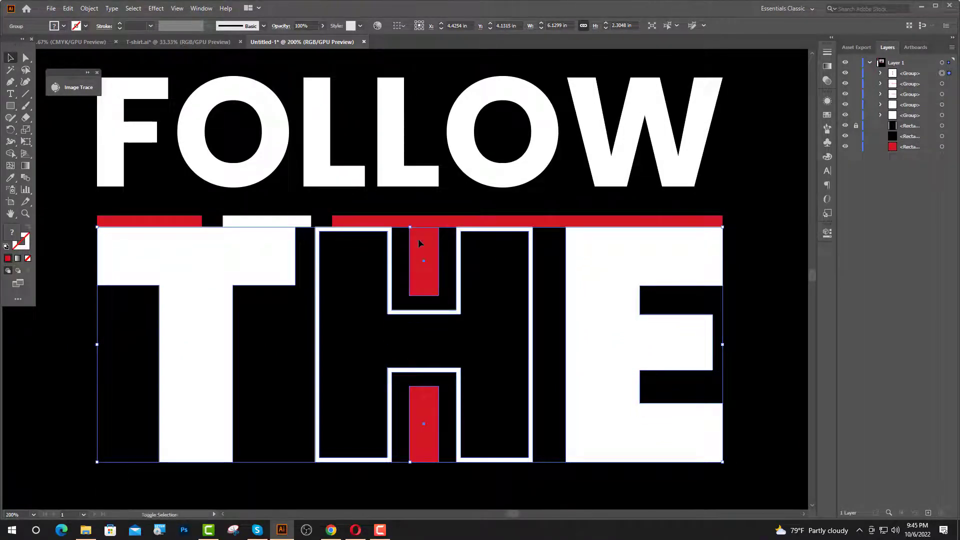
pyautogui.press('Down')
pyautogui.press('Down')
pyautogui.press('Down')
pyautogui.press('Down')
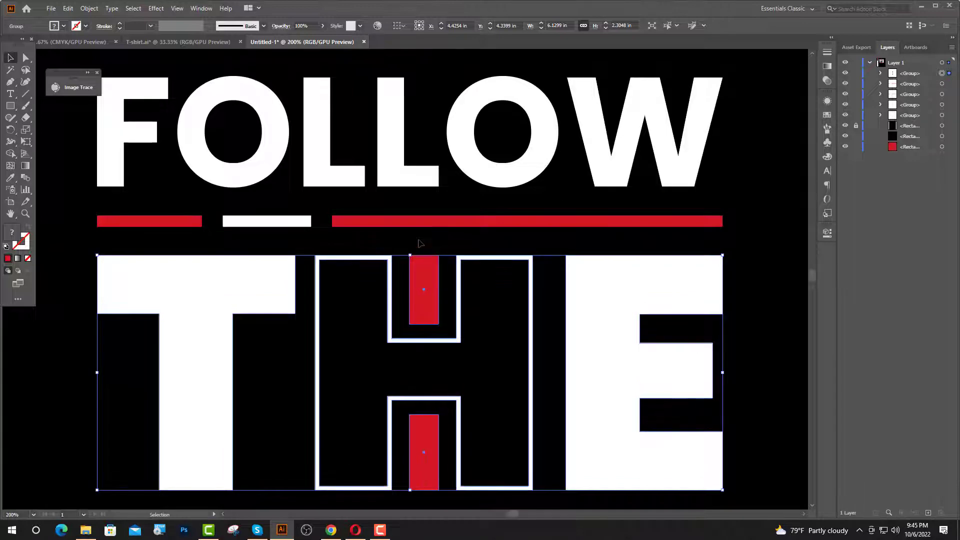
pyautogui.click(420, 243)
pyautogui.hotkey('ctrl', '0')
pyautogui.click(12, 96)
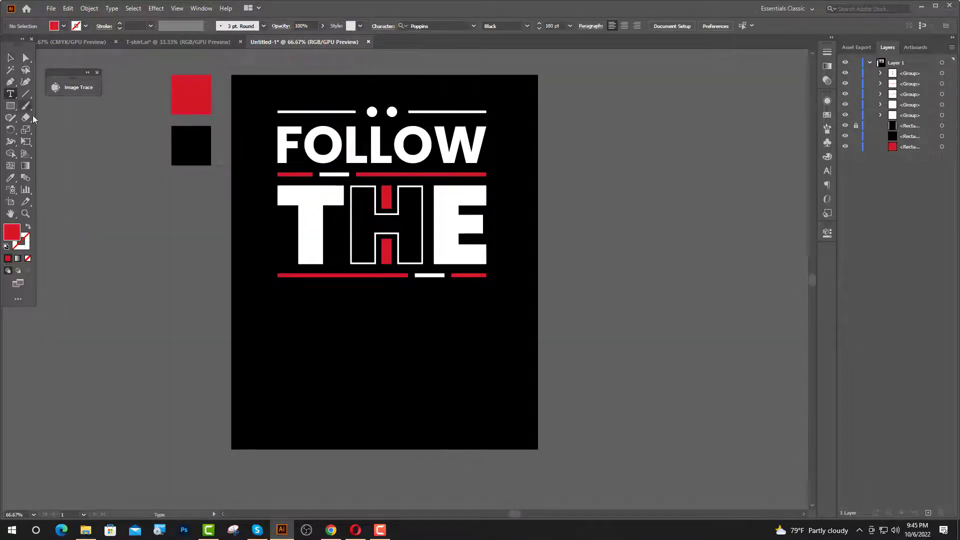
# Step: Add the word TRUTH as 120 pt text below THE
pyautogui.click(280, 307)
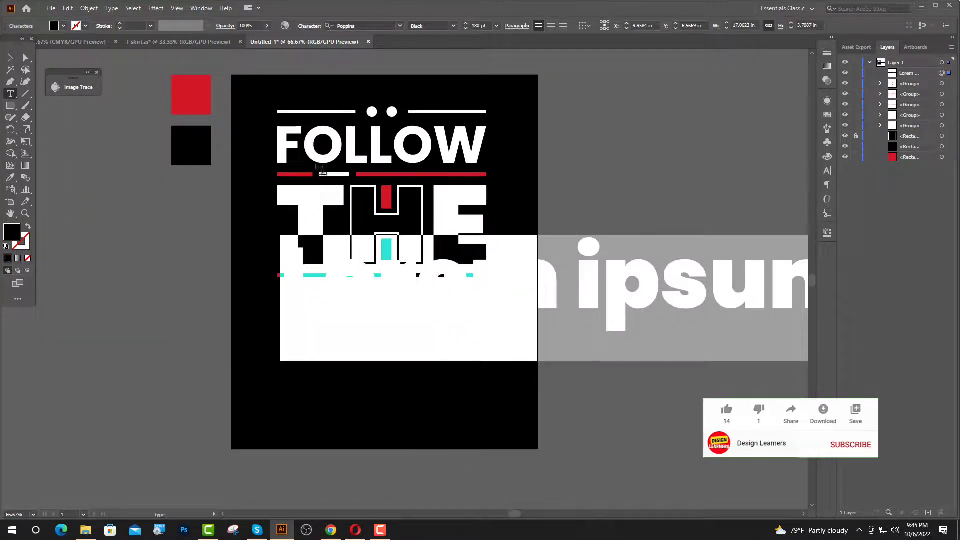
pyautogui.click(474, 26)
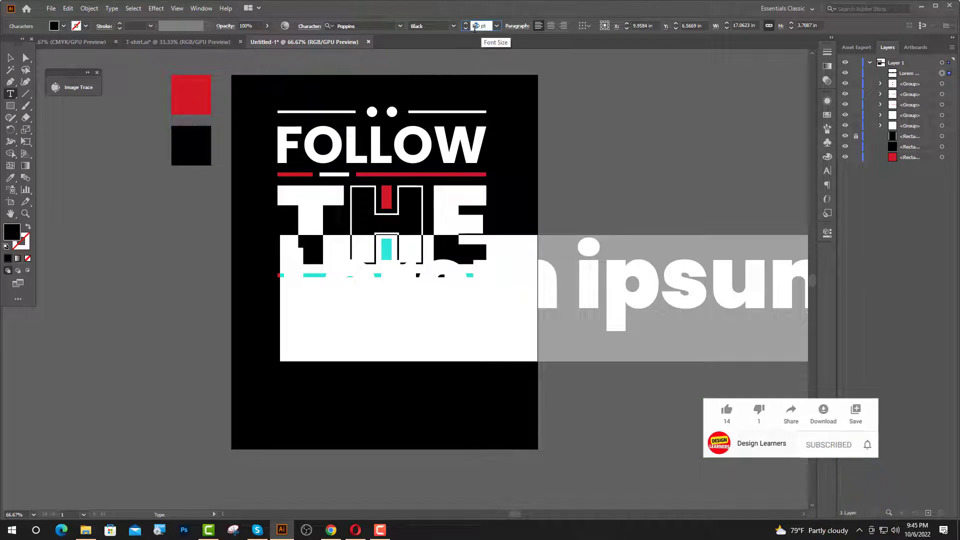
pyautogui.write('120')
pyautogui.press('Return')
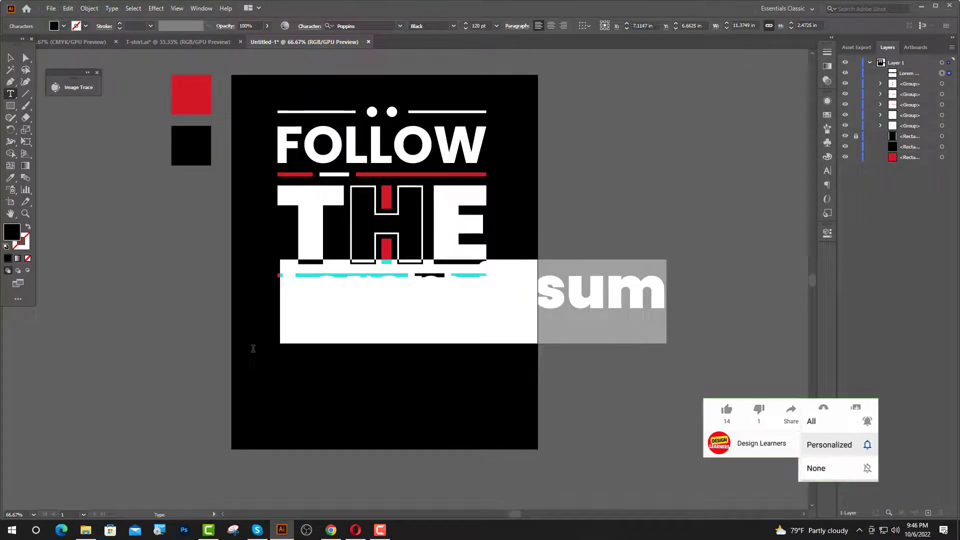
pyautogui.write('TR')
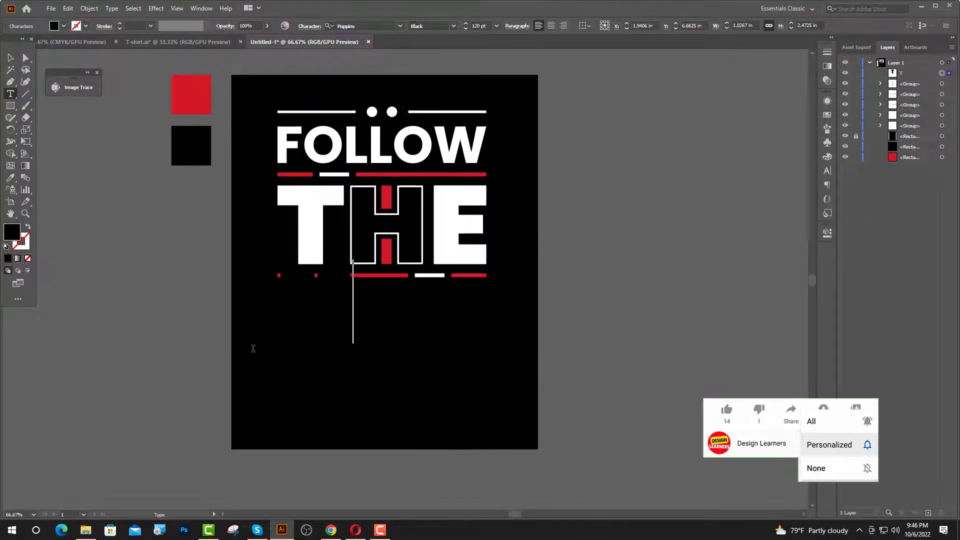
pyautogui.write('END')
pyautogui.press('Escape')
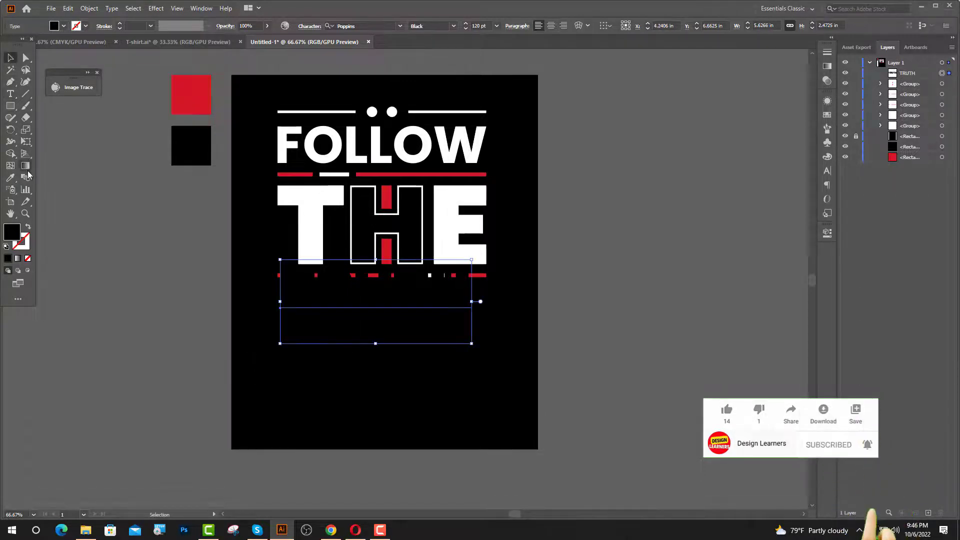
# Step: Make TRUTH white Poppins Bold and place it below the lower dash row
pyautogui.click(10, 178)
pyautogui.click(446, 208)
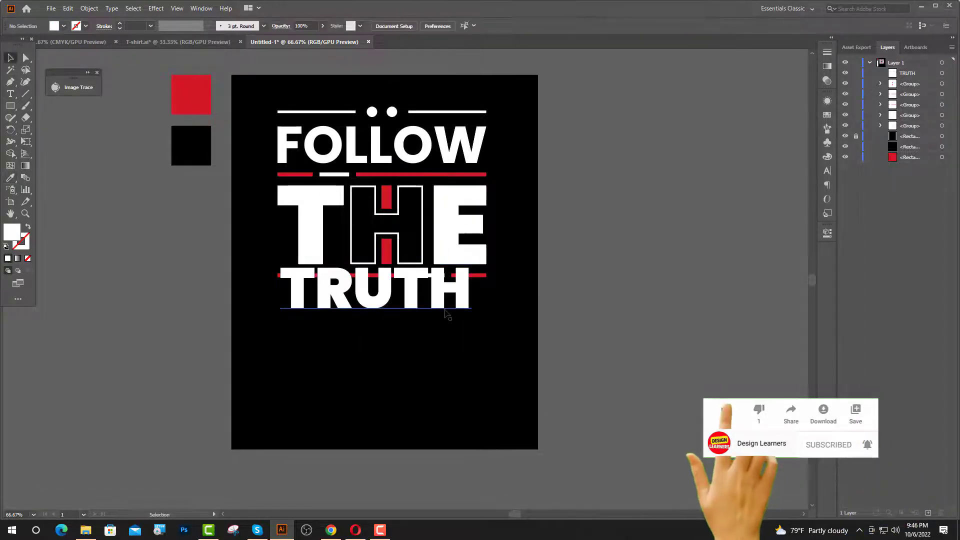
pyautogui.hotkey('ctrl', '+')
pyautogui.press('v')
pyautogui.moveTo(370, 322); pyautogui.dragTo(371, 367)
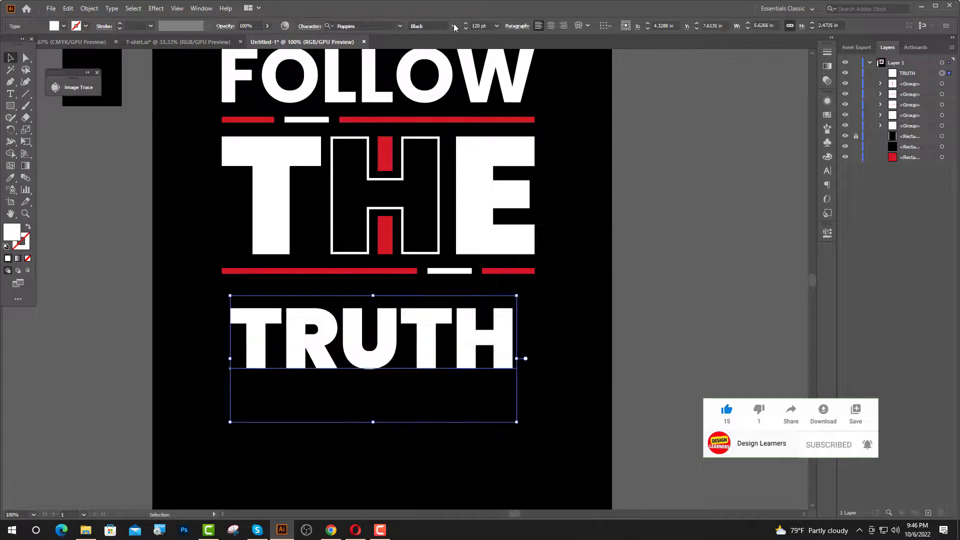
pyautogui.click(452, 26)
pyautogui.click(623, 291)
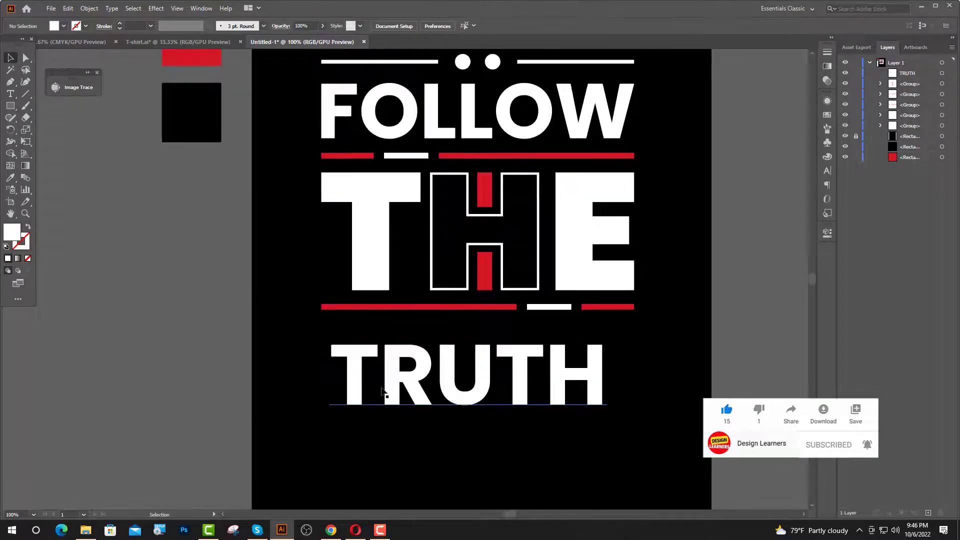
pyautogui.moveTo(365, 393); pyautogui.dragTo(355, 370)
# Step: Convert the TRUTH text to outlines
pyautogui.rightClick(353, 365)
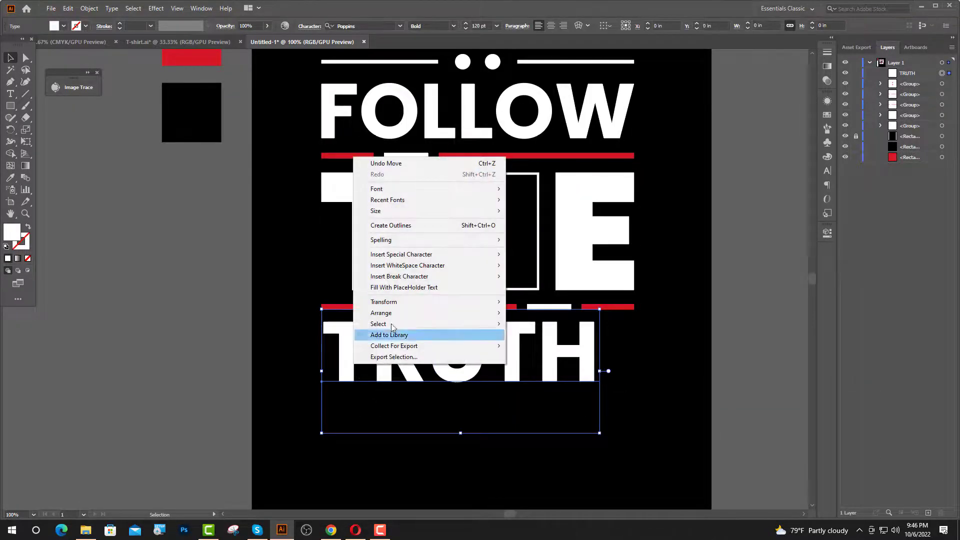
pyautogui.click(391, 225)
pyautogui.scroll(3, 332, 364)
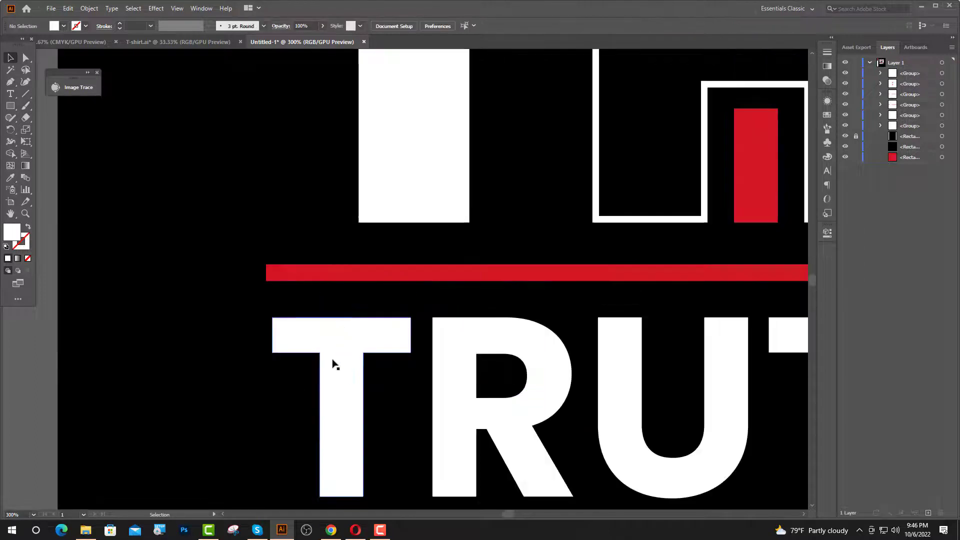
pyautogui.keyDown('shift'); pyautogui.click(316, 275); pyautogui.keyUp('shift')
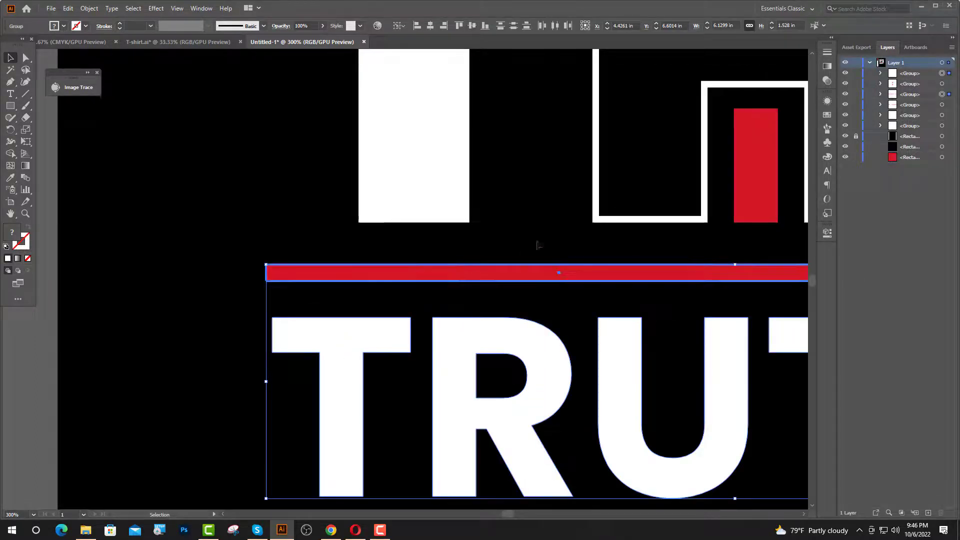
pyautogui.scroll(-3, 366, 445)
# Step: Widen the outlined TRUTH to span the full width of the dash row
pyautogui.click(366, 445)
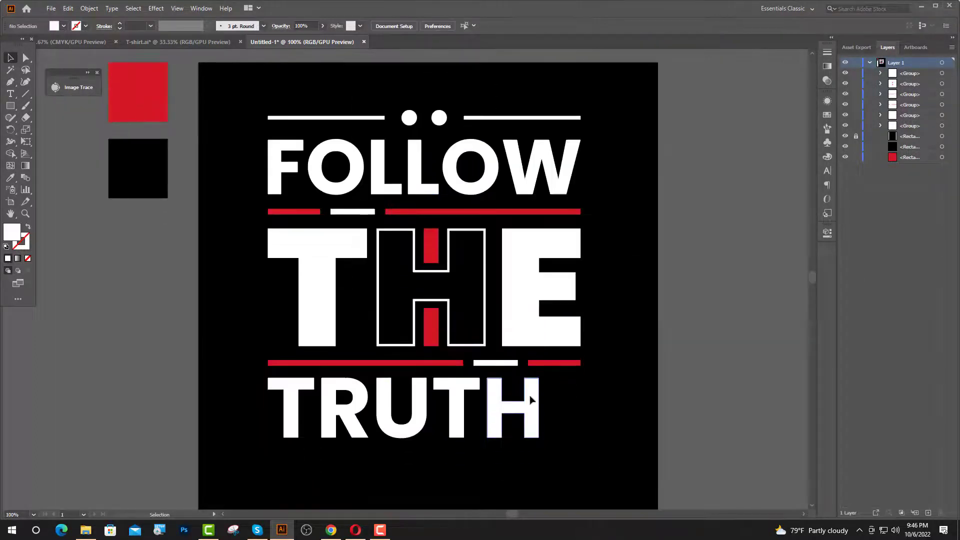
pyautogui.scroll(-2, 366, 445)
pyautogui.scroll(-1, 501, 377)
pyautogui.scroll(3, 365, 378)
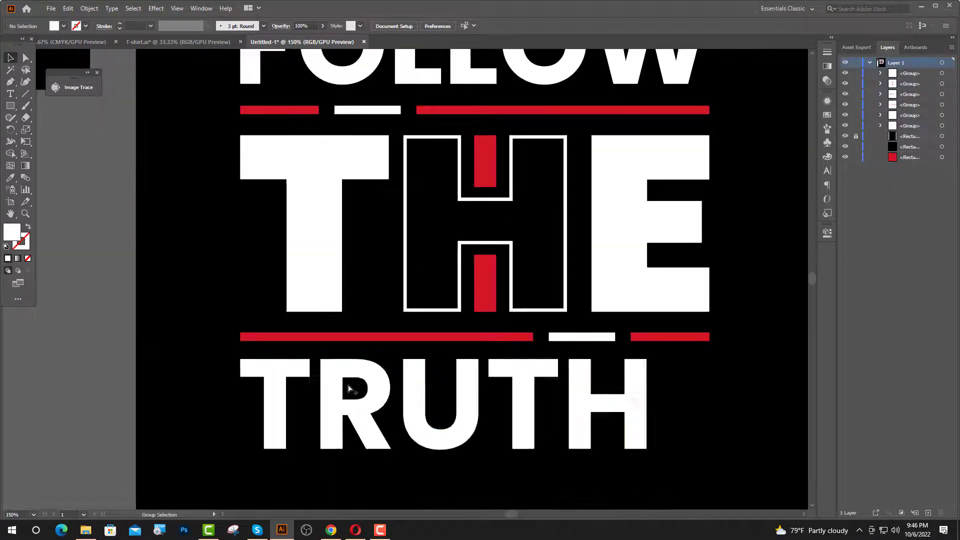
pyautogui.click(410, 376)
pyautogui.scroll(-2, 409, 378)
pyautogui.moveTo(462, 364); pyautogui.dragTo(503, 367)
pyautogui.click(437, 376)
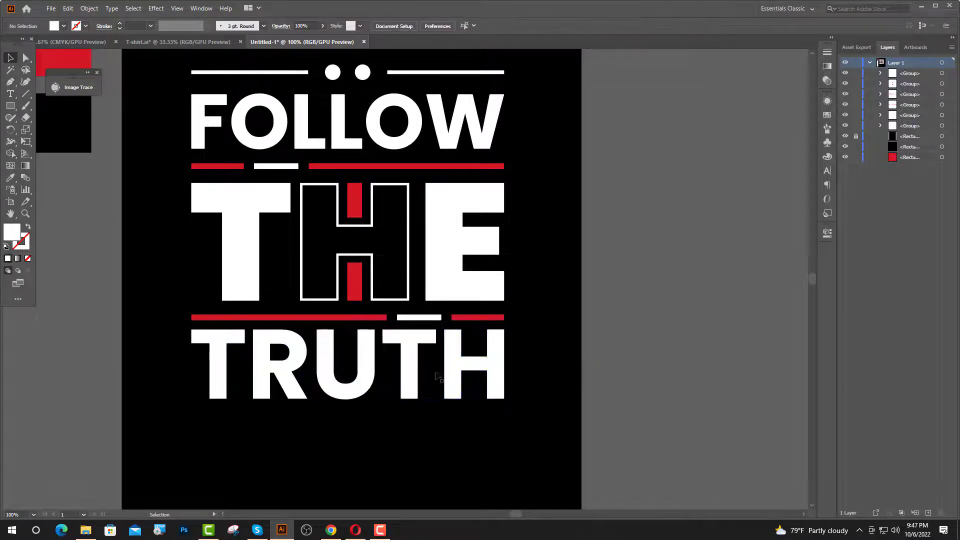
# Step: Nudge TRUTH up until it sits snugly beneath the lower dash row
pyautogui.scroll(1, 370, 349)
pyautogui.scroll(3, 382, 400)
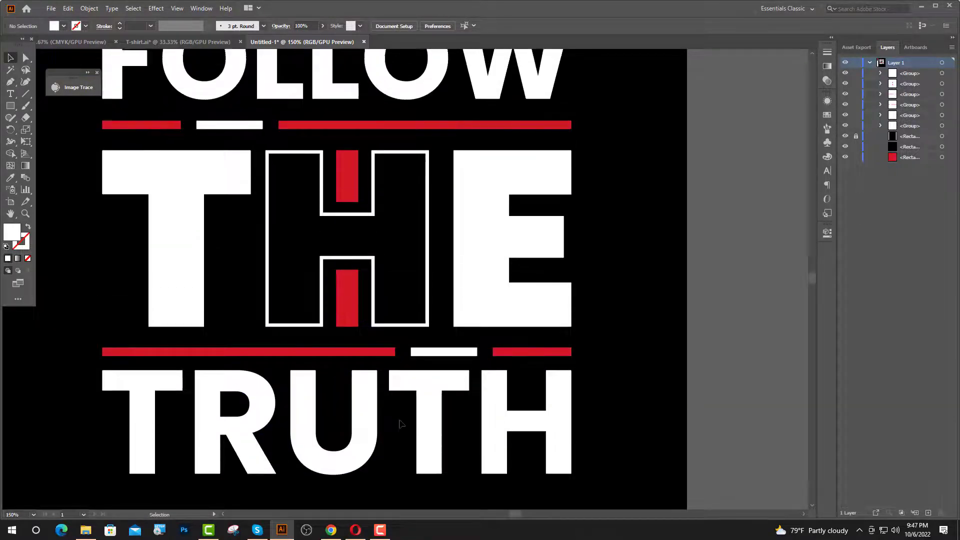
pyautogui.click(495, 460)
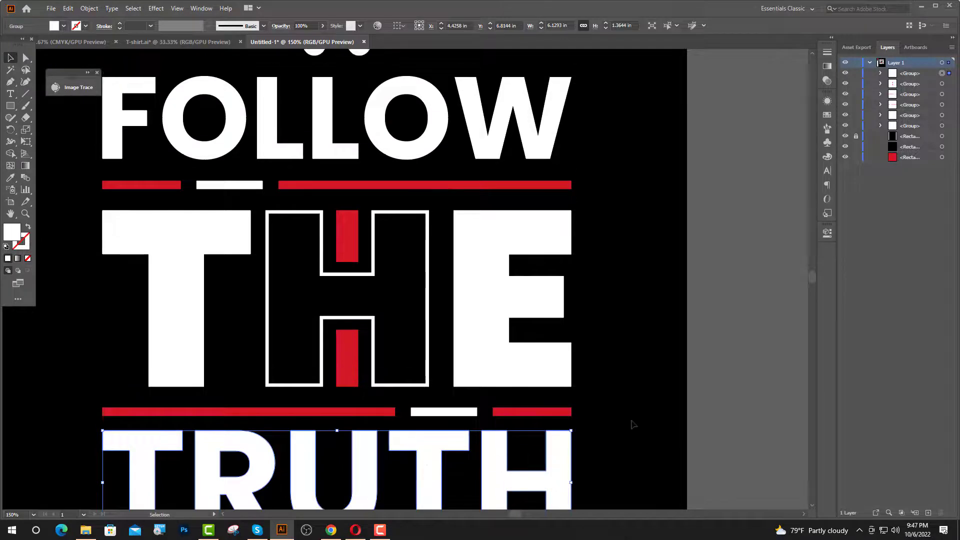
pyautogui.scroll(-1, 620, 425)
pyautogui.press('Up')
pyautogui.press('Up')
pyautogui.press('Up')
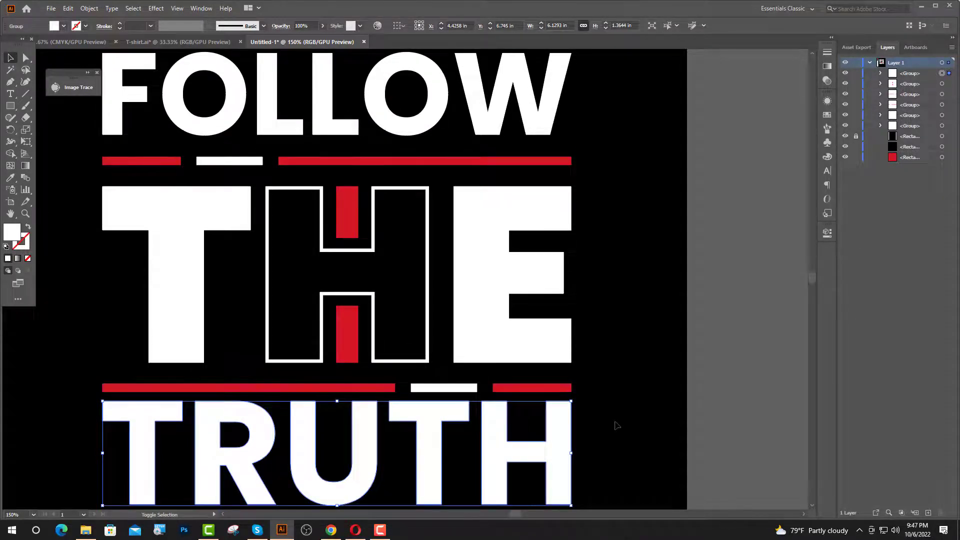
pyautogui.press('Up')
pyautogui.press('Up')
pyautogui.press('Up')
pyautogui.press('Up')
pyautogui.press('Up')
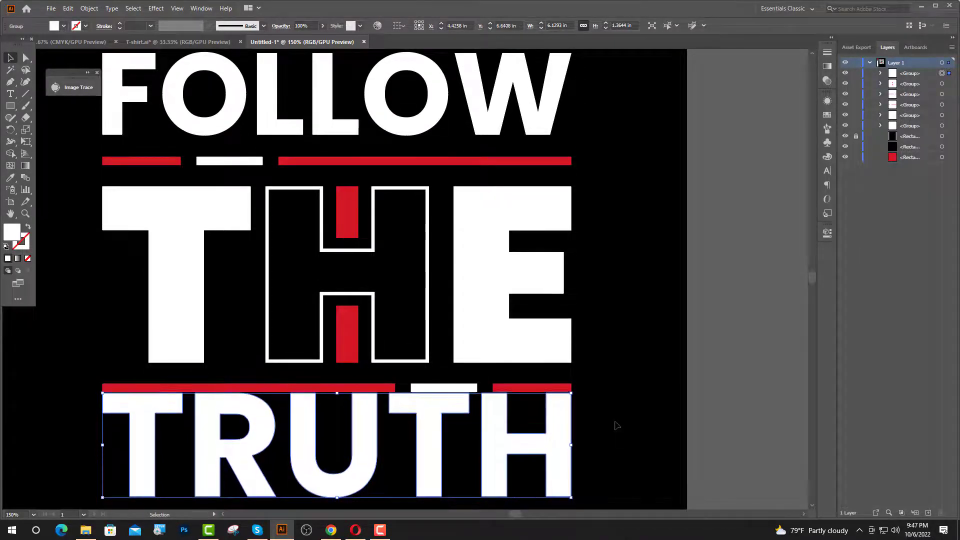
pyautogui.scroll(4, 520, 444)
pyautogui.scroll(3, 321, 413)
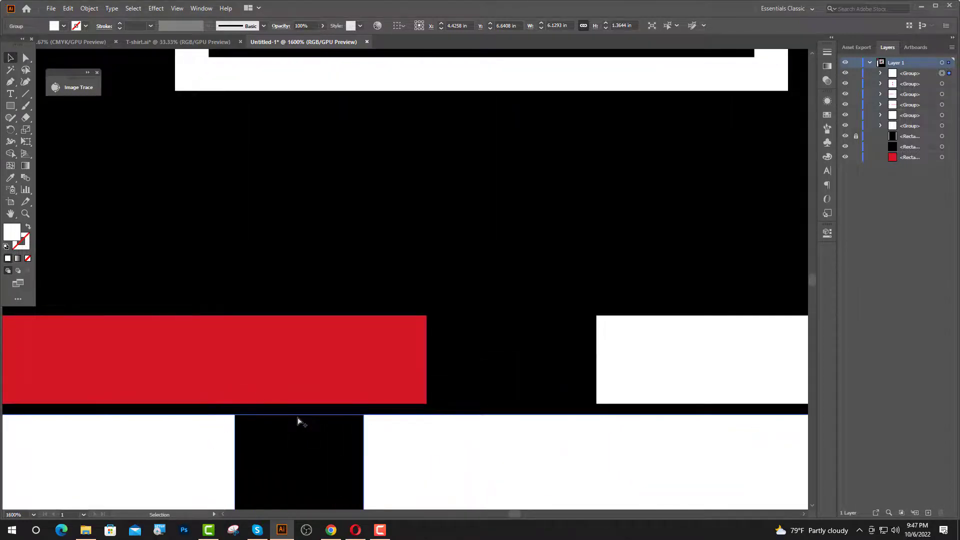
pyautogui.press('Up')
pyautogui.scroll(-6, 300, 420)
pyautogui.scroll(-1, 300, 420)
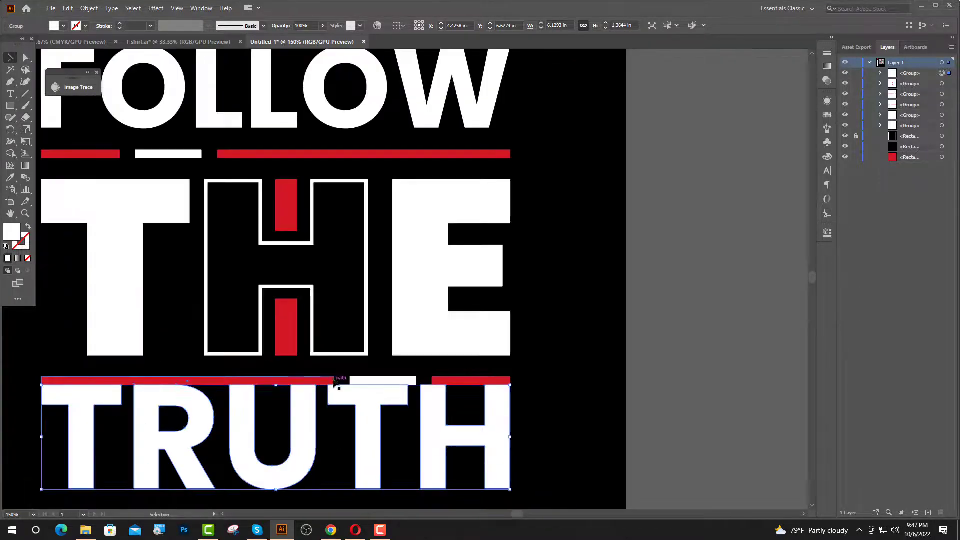
pyautogui.scroll(-1, 310, 374)
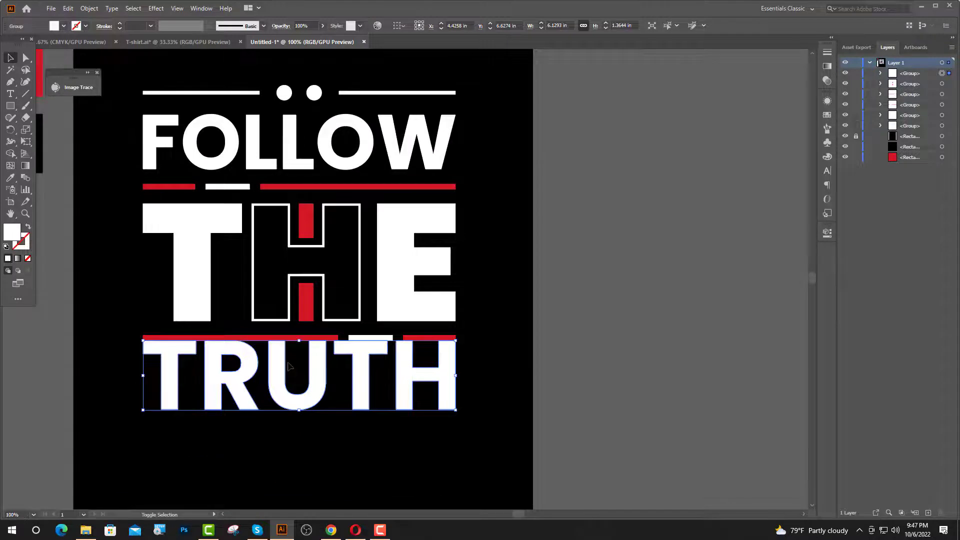
pyautogui.hotkey('shift', 'Down')
pyautogui.hotkey('shift', 'Down')
pyautogui.hotkey('shift', 'Down')
pyautogui.hotkey('shift', 'Down')
# Step: Copy the top line-and-dots ornament below TRUTH and nudge it into place
pyautogui.hotkey('ctrl', 'shift', 'a')
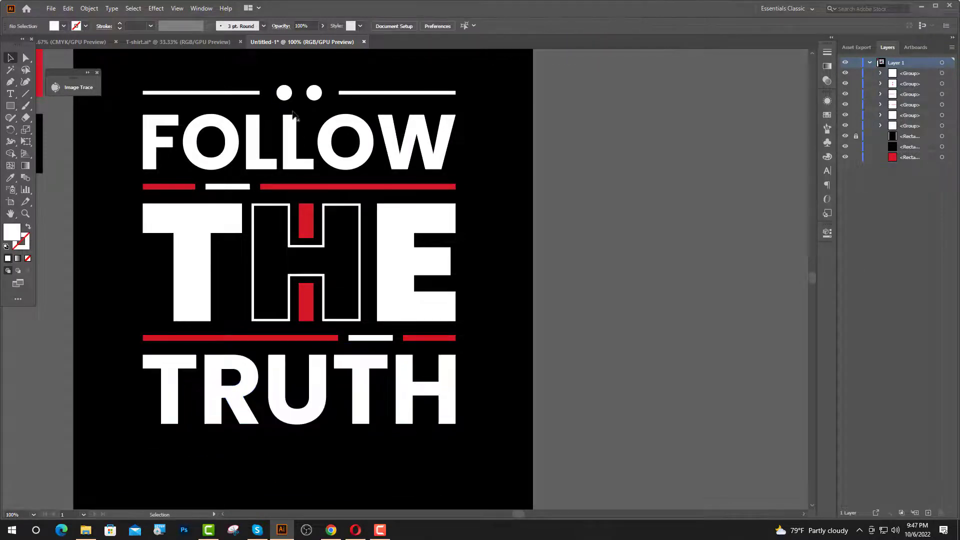
pyautogui.click(285, 92)
pyautogui.moveTo(284, 93)
pyautogui.mouseDown()
pyautogui.moveTo(311, 452)
pyautogui.moveTo(318, 440)
pyautogui.mouseUp()
pyautogui.click(299, 421)
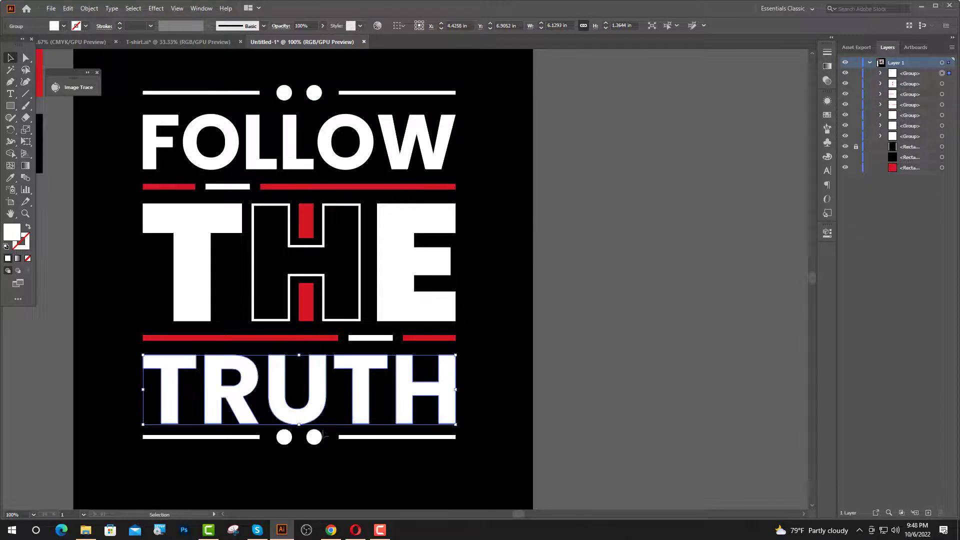
pyautogui.scroll(3, 297, 445)
pyautogui.click(265, 428)
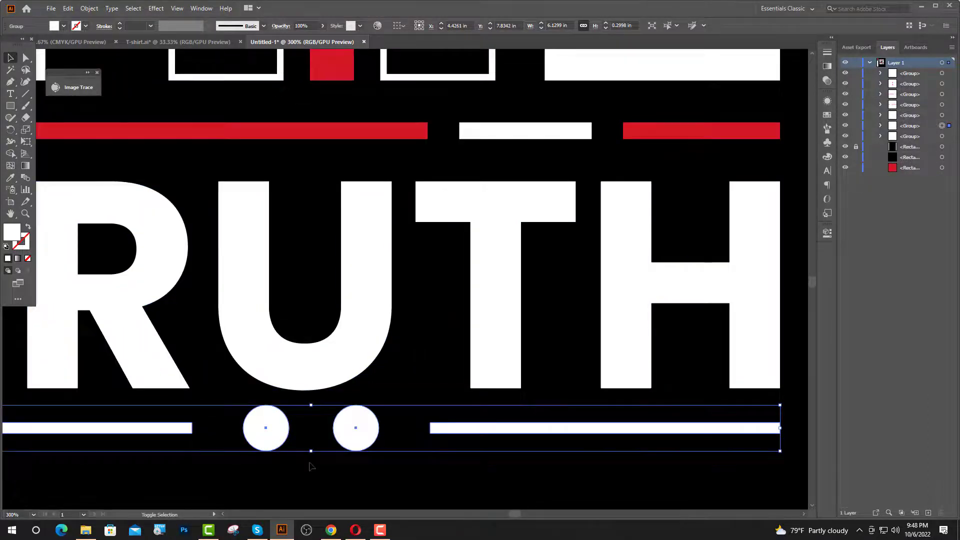
pyautogui.press('Up')
pyautogui.press('Up')
pyautogui.press('Up')
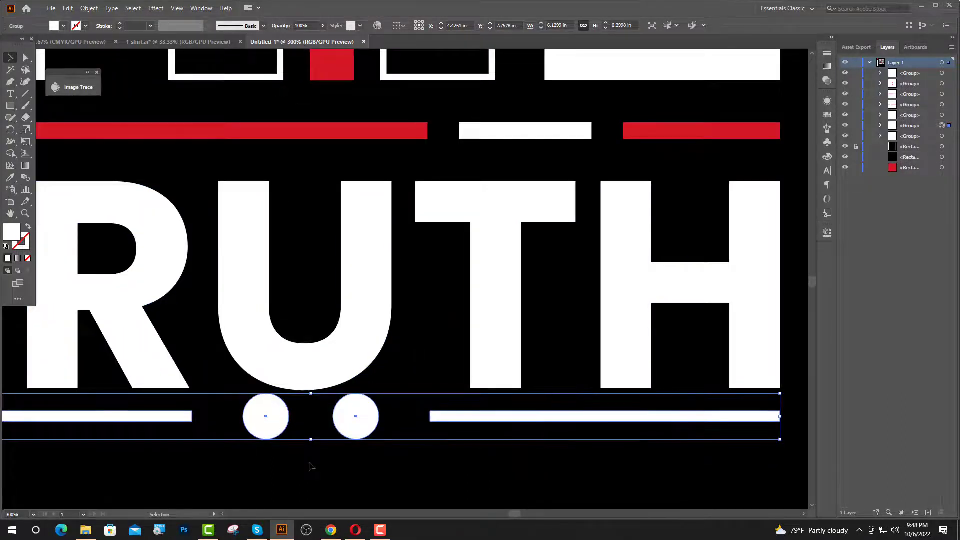
pyautogui.press('Down')
pyautogui.press('Down')
pyautogui.press('Down')
pyautogui.press('Down')
pyautogui.press('Down')
pyautogui.press('Down')
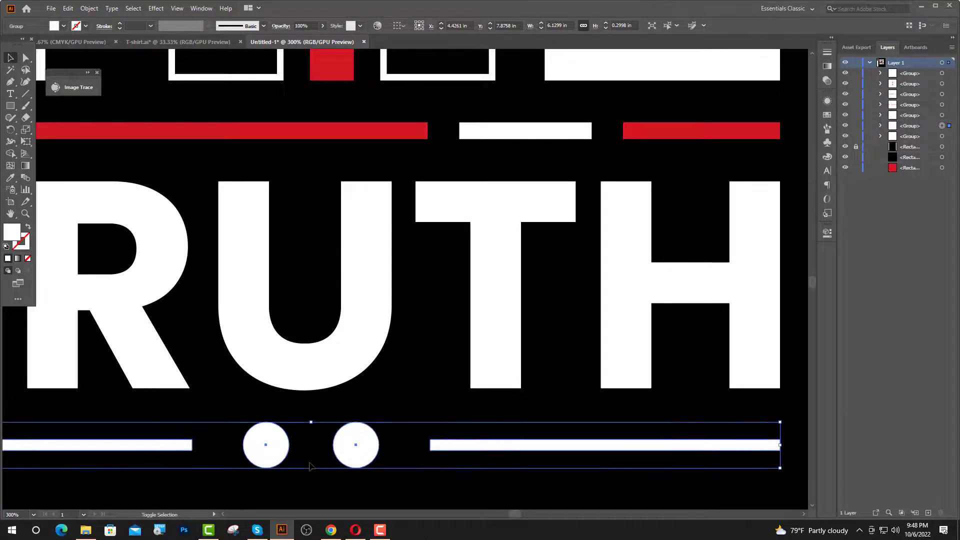
pyautogui.press('Down')
pyautogui.press('Down')
pyautogui.press('Down')
# Step: Enlarge the whole lettering design around its centre and group it
pyautogui.hotkey('ctrl', '-')
pyautogui.hotkey('ctrl', '-')
pyautogui.hotkey('ctrl', '-')
pyautogui.hotkey('ctrl', '-')
pyautogui.click(188, 103)
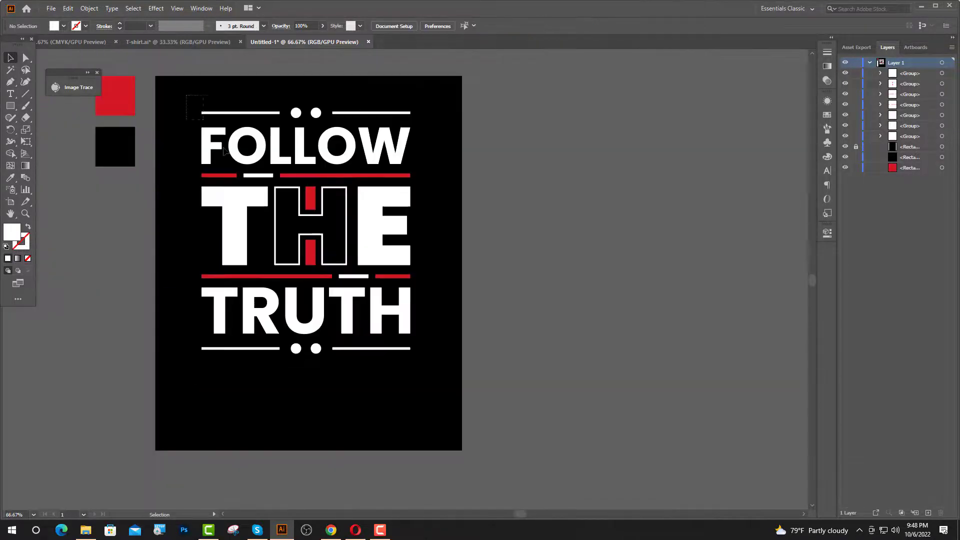
pyautogui.moveTo(403, 375); pyautogui.dragTo(451, 387)
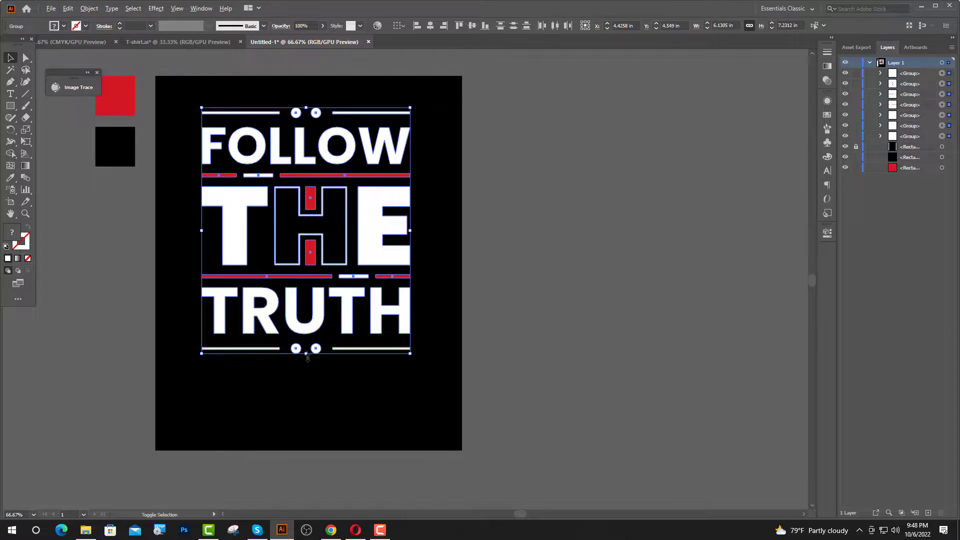
pyautogui.moveTo(307, 357); pyautogui.dragTo(330, 379)
pyautogui.press('a')
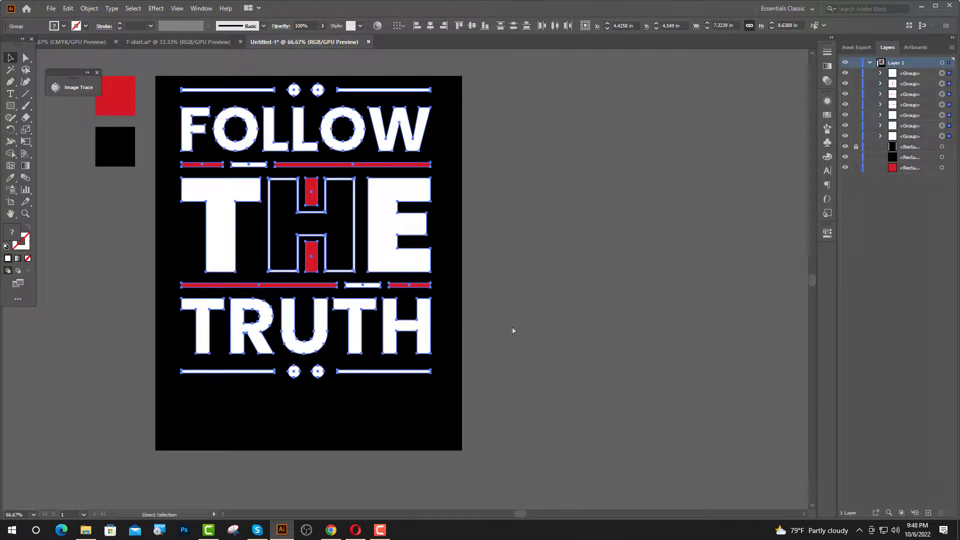
pyautogui.hotkey('ctrl', 'g')
pyautogui.press('v')
# Step: Centre the grouped design horizontally on the artboard
pyautogui.click(403, 26)
pyautogui.click(414, 60)
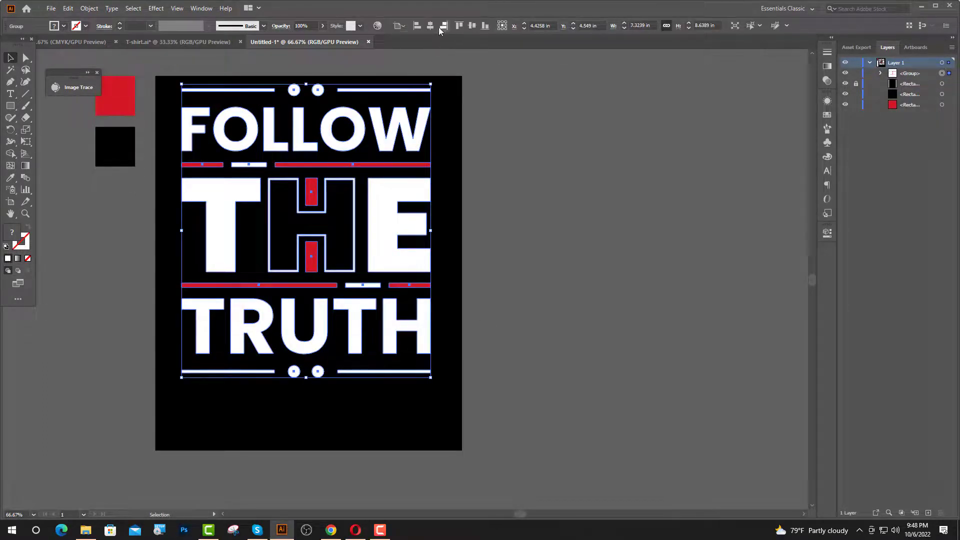
pyautogui.click(429, 26)
pyautogui.hotkey('ctrl', 'shift', 'a')
pyautogui.moveTo(278, 258); pyautogui.dragTo(350, 275)
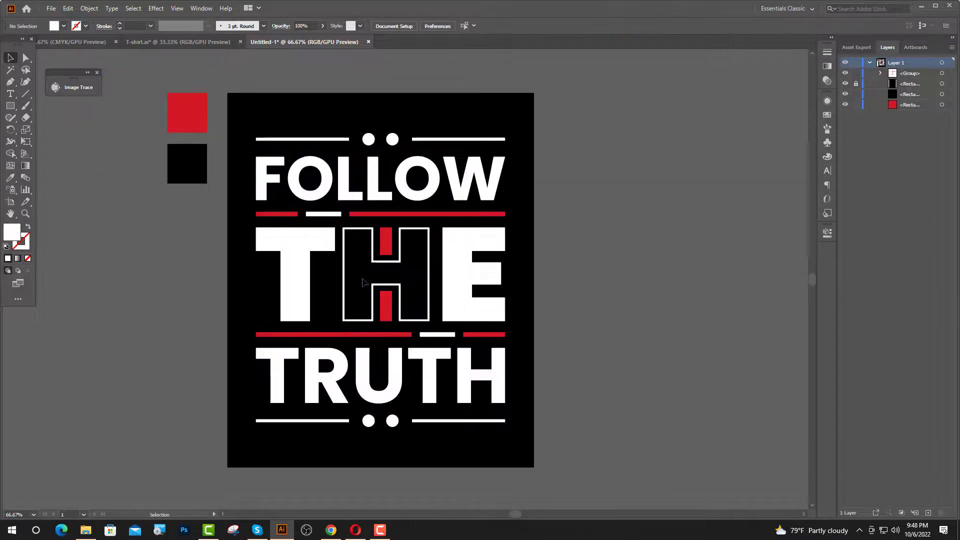
pyautogui.click(389, 300)
# Step: Bring the poster design into the T-shirt.ai document, shrink it, and centre it on the page
pyautogui.moveTo(388, 304)
pyautogui.mouseDown()
pyautogui.moveTo(160, 45)
pyautogui.moveTo(295, 280)
pyautogui.mouseUp()
pyautogui.scroll(2, 306, 319)
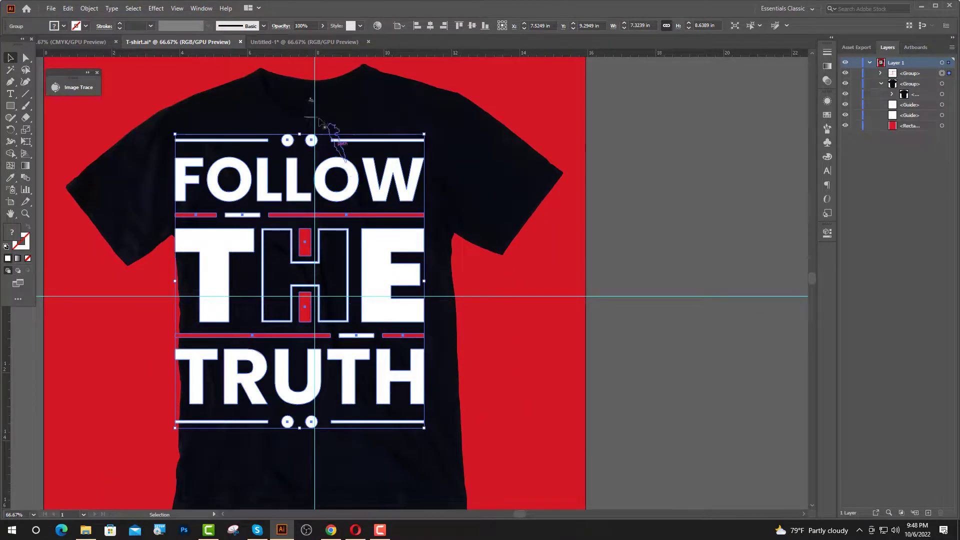
pyautogui.moveTo(299, 135); pyautogui.dragTo(299, 164)
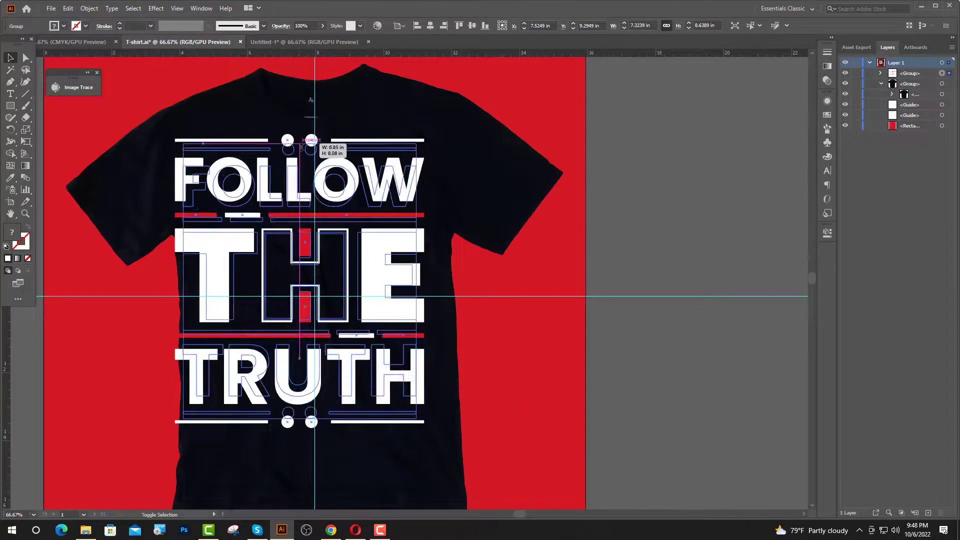
pyautogui.click(430, 26)
pyautogui.click(472, 26)
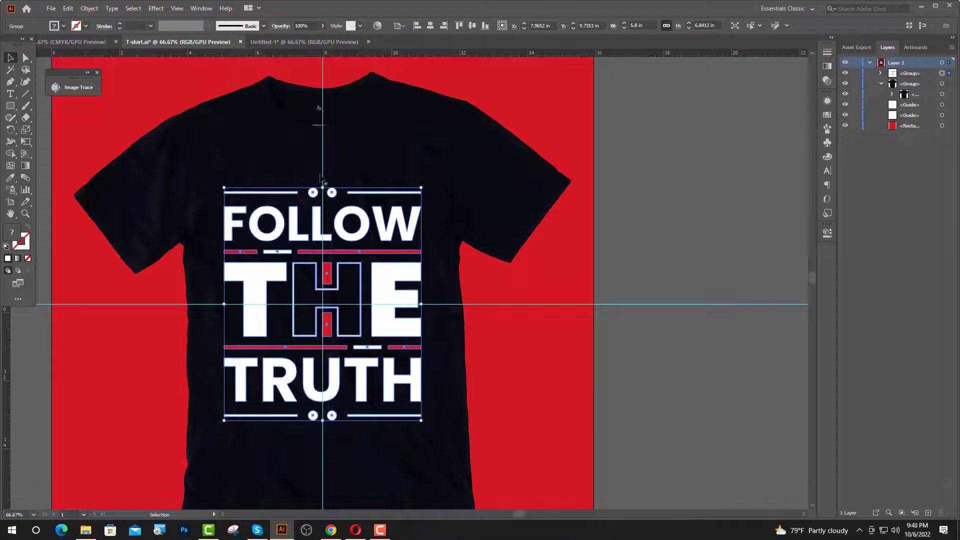
pyautogui.moveTo(323, 189); pyautogui.dragTo(322, 206)
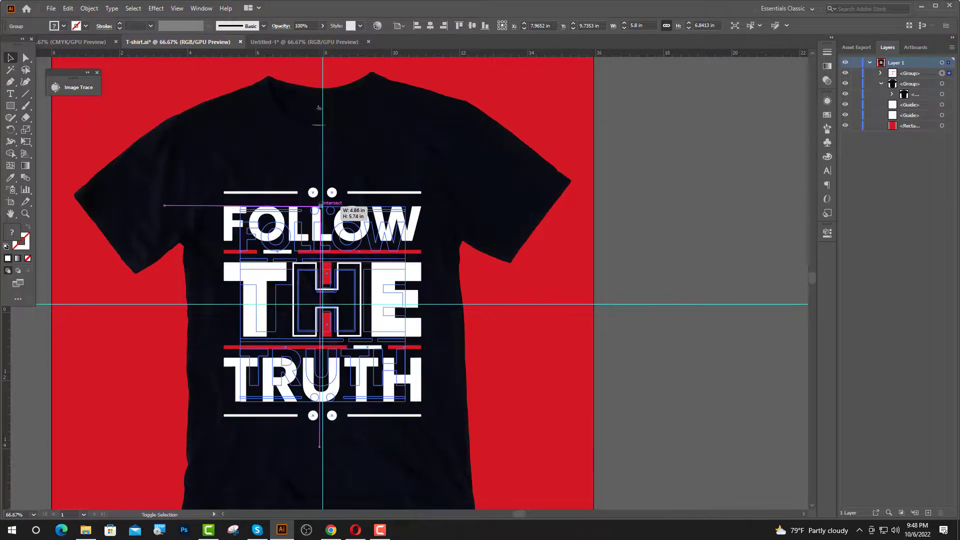
# Step: Nudge the design down two steps onto the shirt's chest, then deselect and zoom out to review
pyautogui.scroll(-1, 380, 250)
pyautogui.scroll(1, 358, 277)
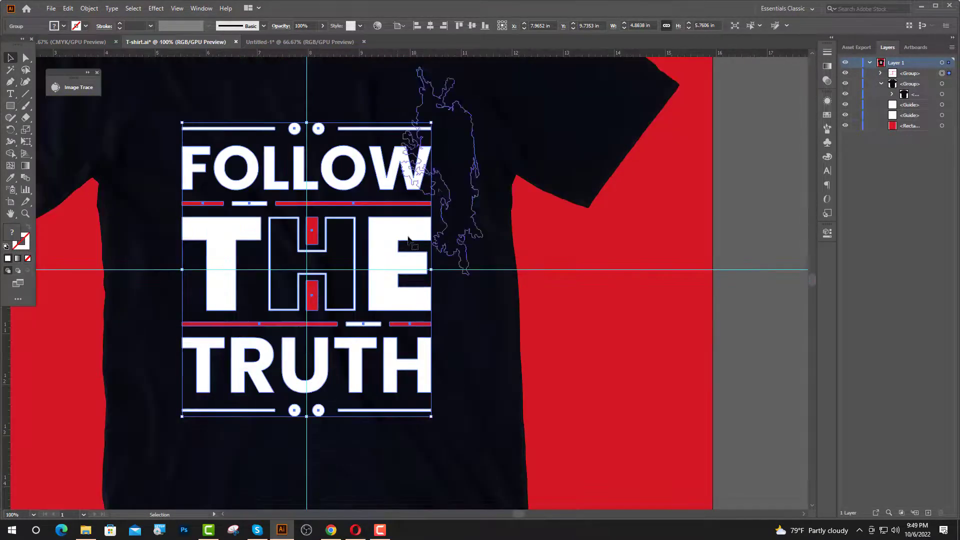
pyautogui.scroll(2, 309, 280)
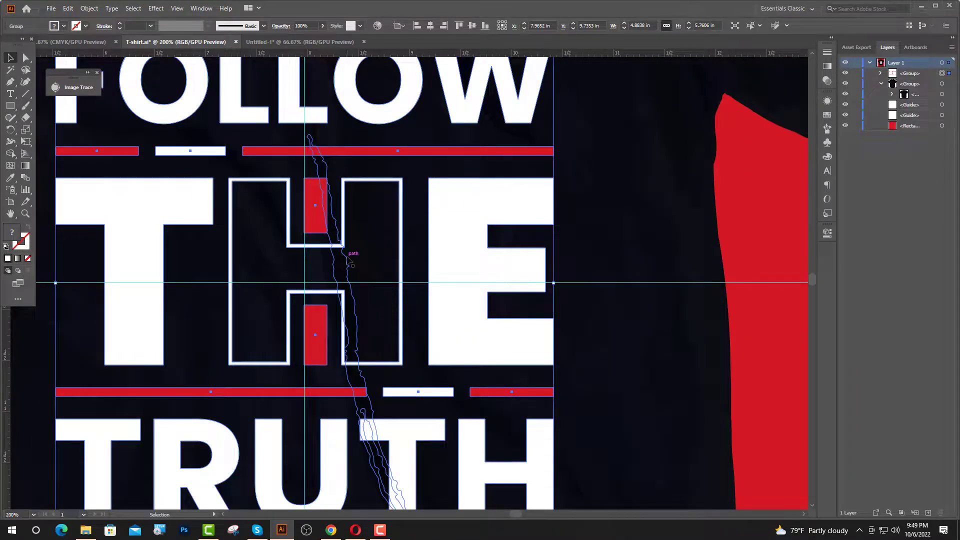
pyautogui.press('Down')
pyautogui.press('Down')
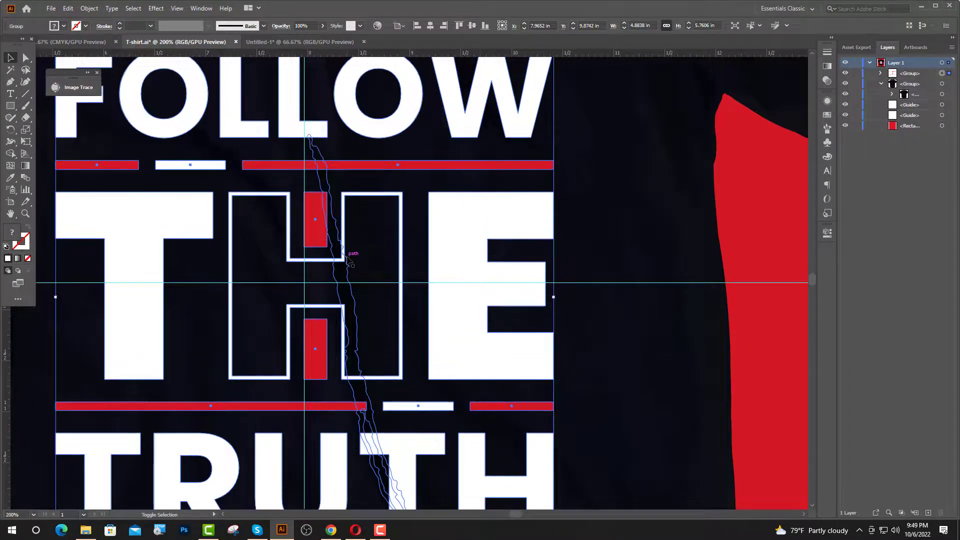
pyautogui.press('Down')
pyautogui.press('Down')
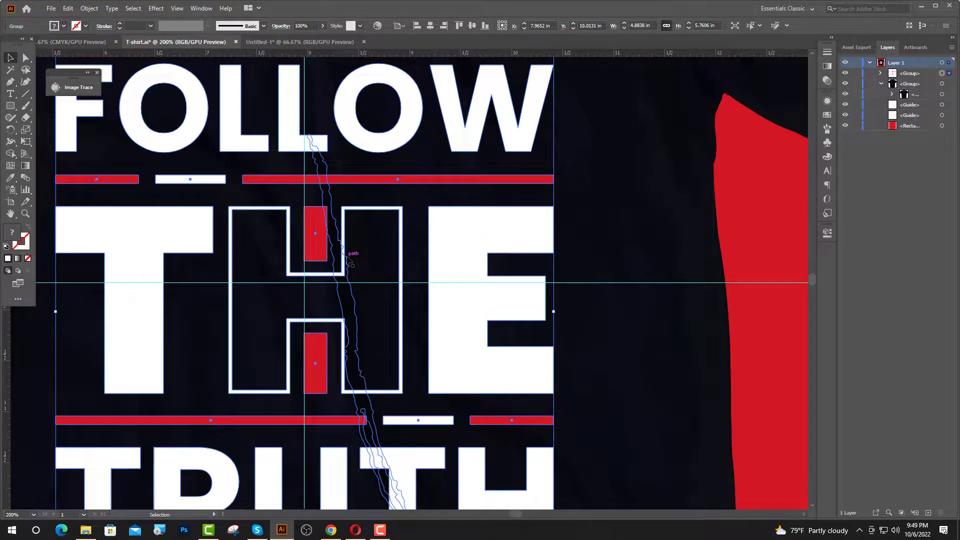
pyautogui.scroll(-4, 296, 278)
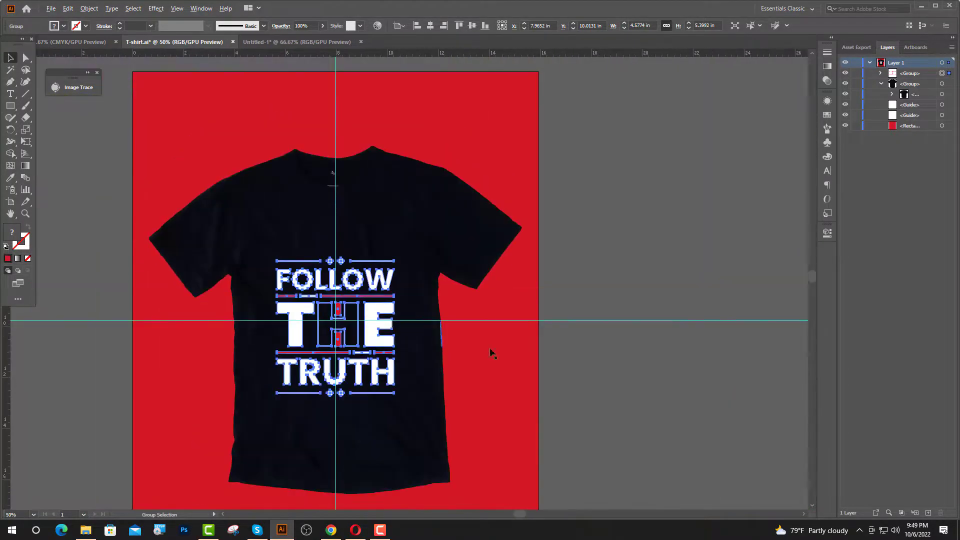
pyautogui.click(589, 358)
pyautogui.hotkey('ctrl', '-')
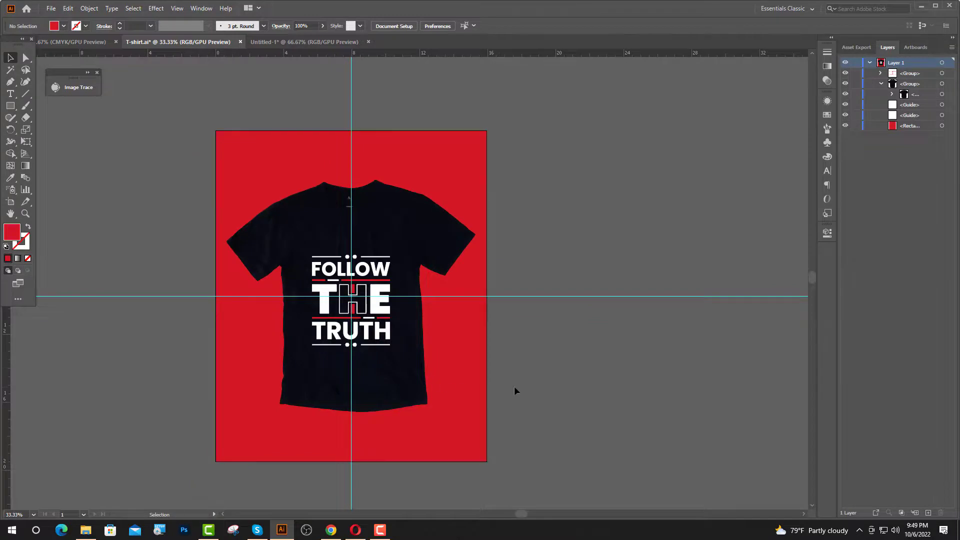